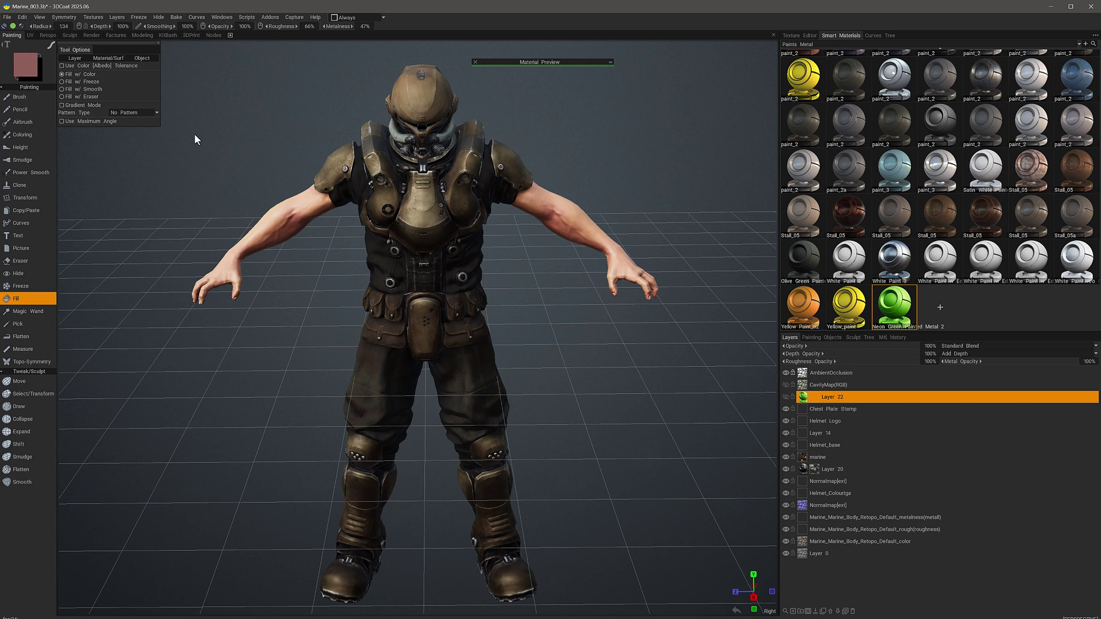
Step: Make Layer 22 the working layer
{"action": "left_click", "coordinate": [94, 18]}
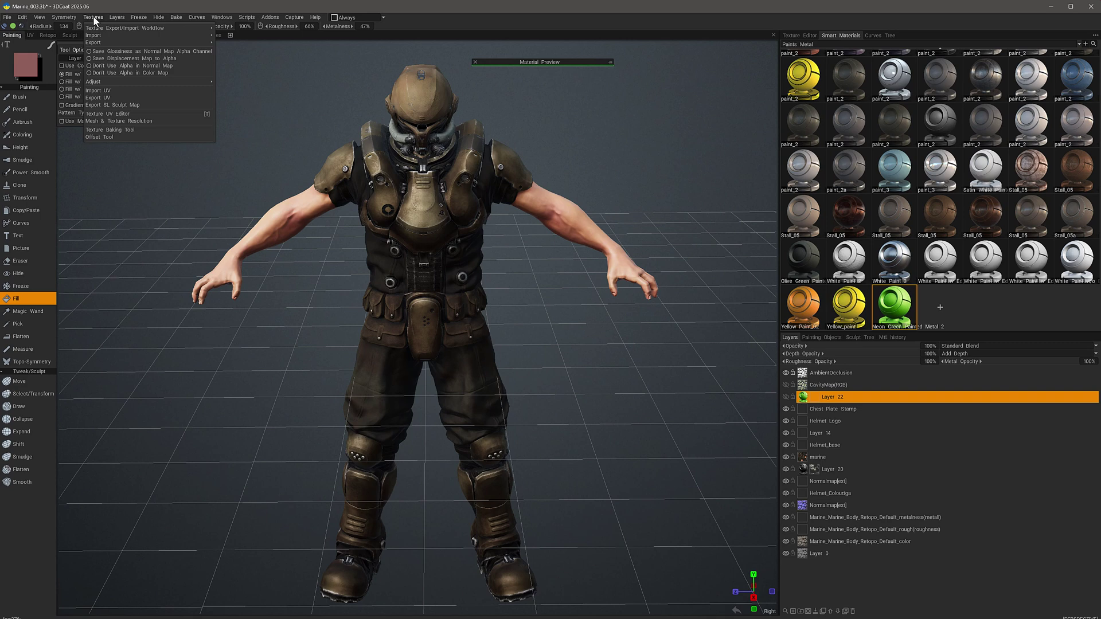
{"action": "mouse_move", "coordinate": [105, 83]}
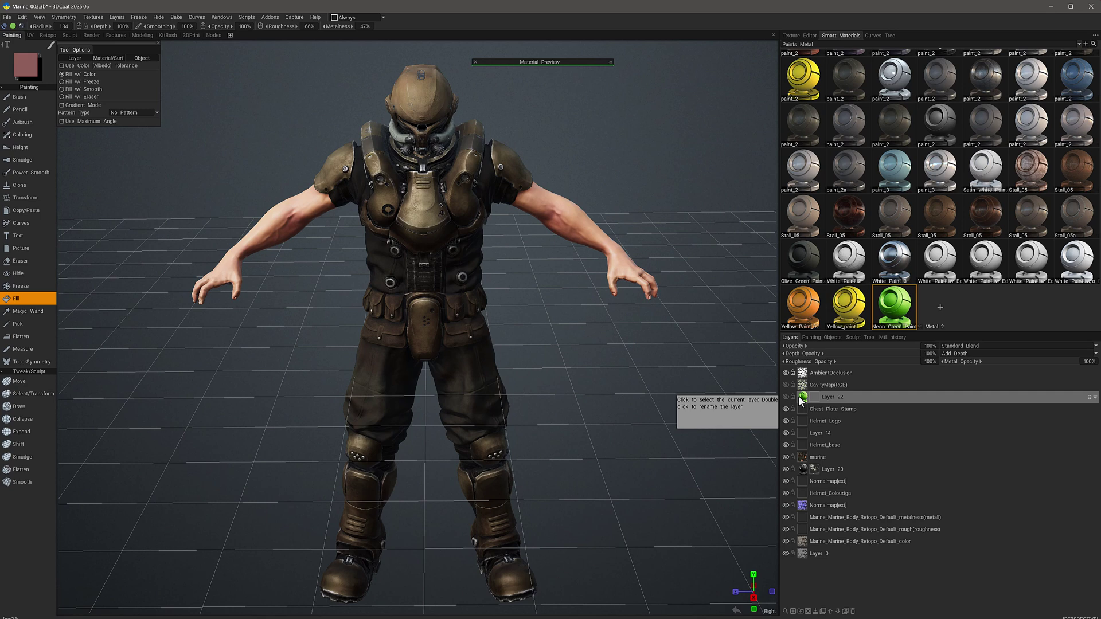
{"action": "left_click", "coordinate": [801, 397]}
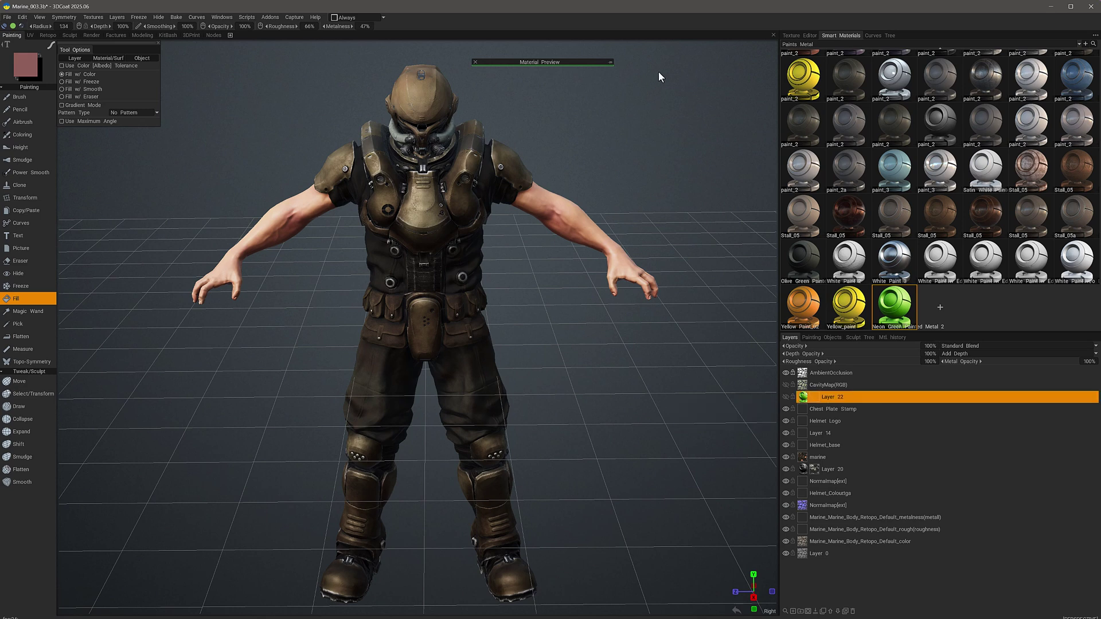
Step: Check the texture and mesh resolution settings twice, closing them unchanged
{"action": "left_click", "coordinate": [95, 18]}
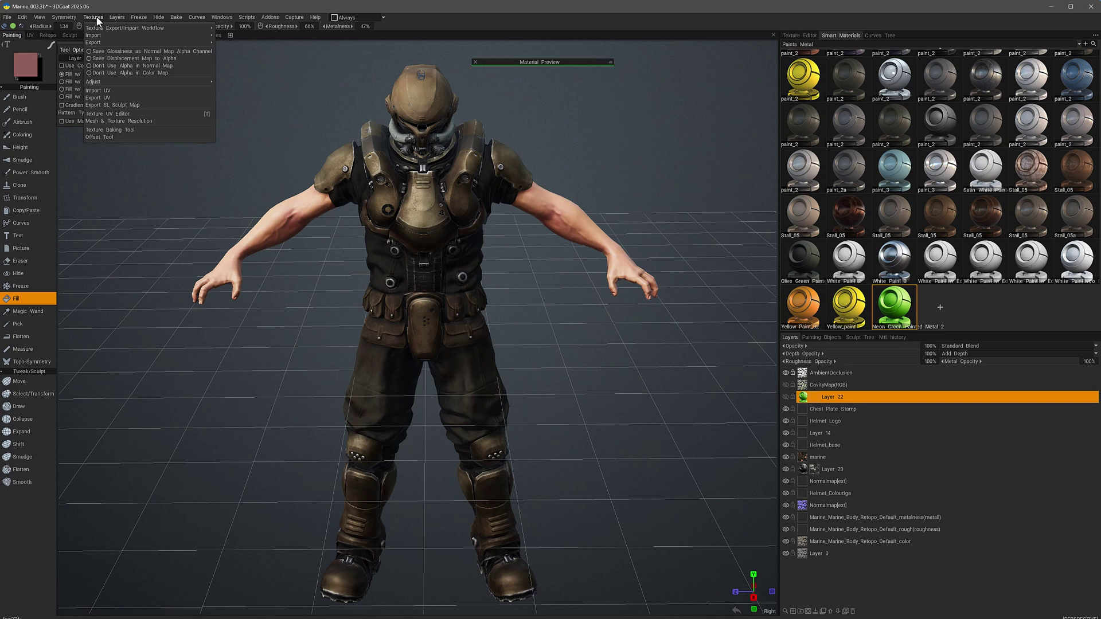
{"action": "left_click", "coordinate": [148, 121]}
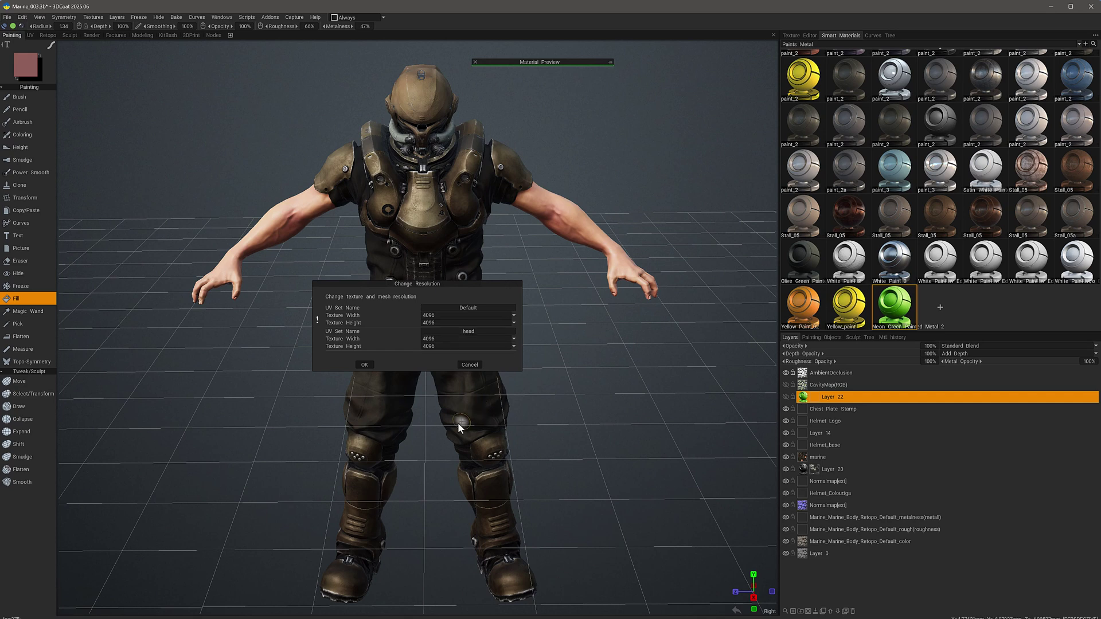
{"action": "left_click", "coordinate": [468, 365]}
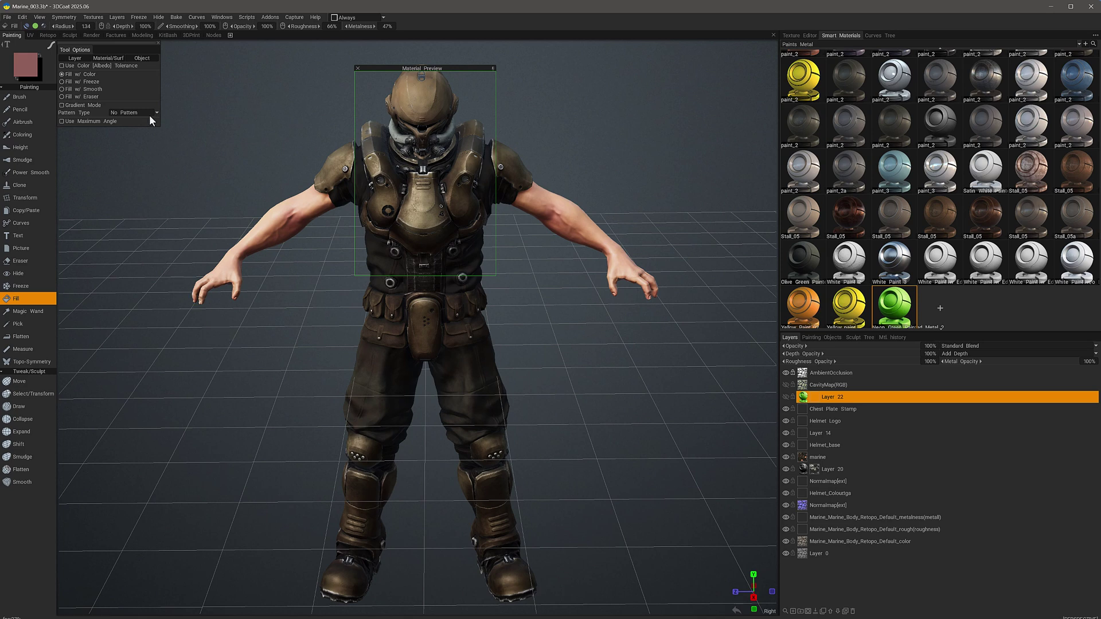
{"action": "left_click", "coordinate": [94, 18]}
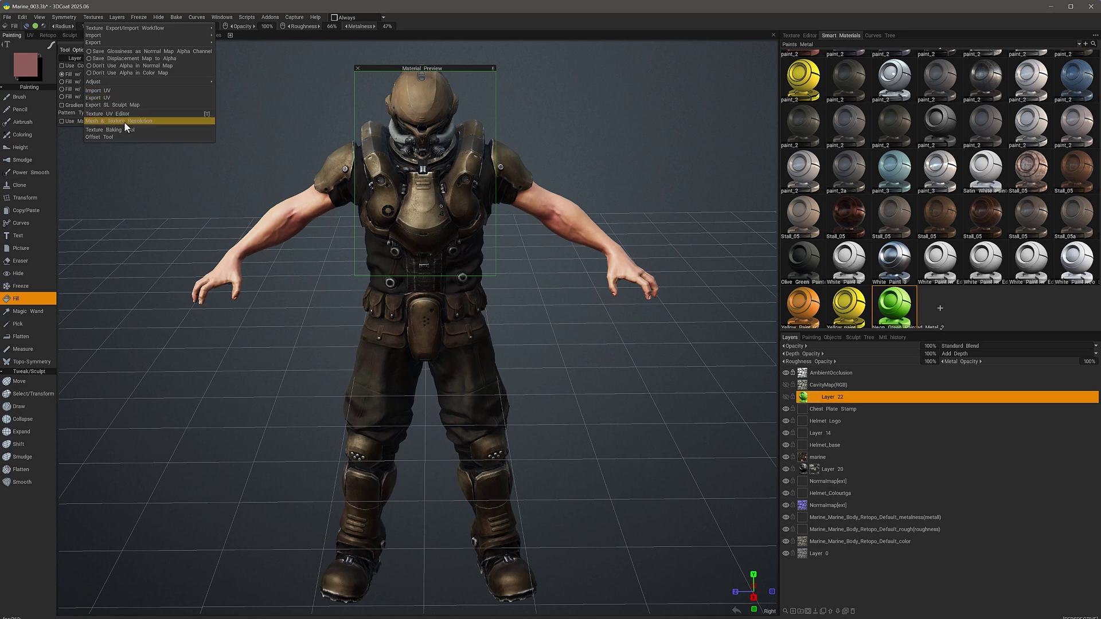
{"action": "left_click", "coordinate": [146, 121]}
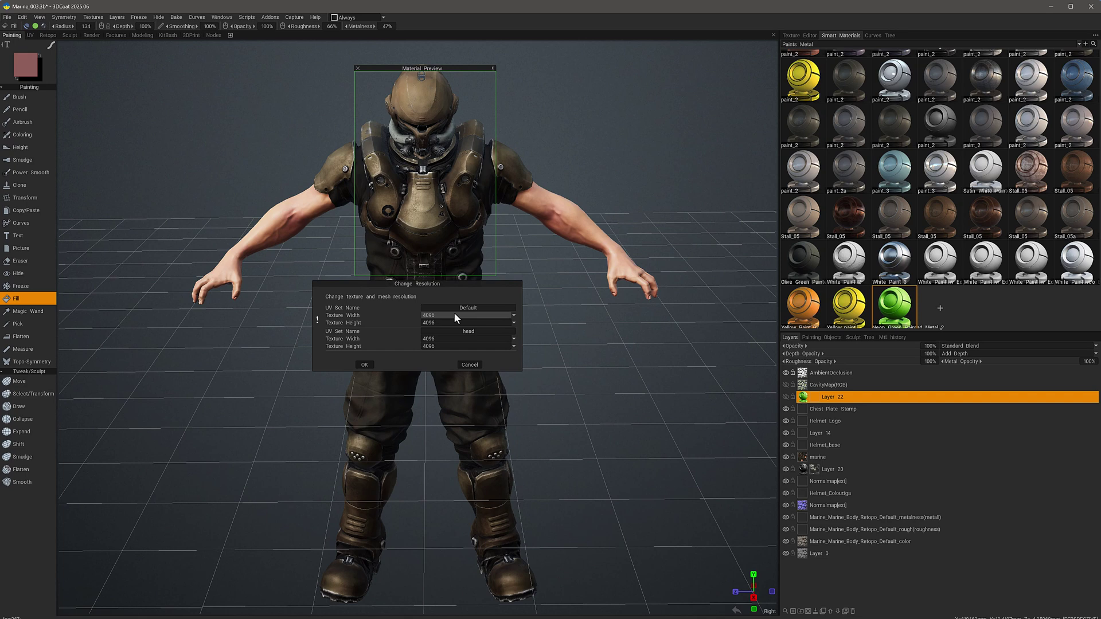
{"action": "left_click", "coordinate": [470, 364]}
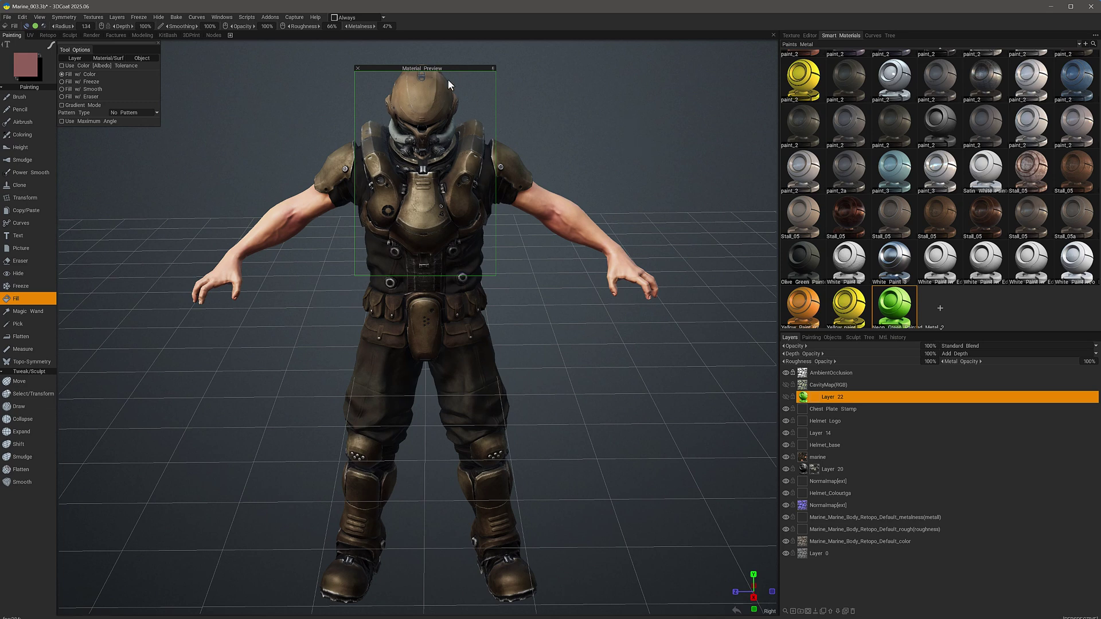
Step: Collapse the Material Preview, shift it left, and unhide Layer 22 to show Neon Green
{"action": "left_click", "coordinate": [493, 68]}
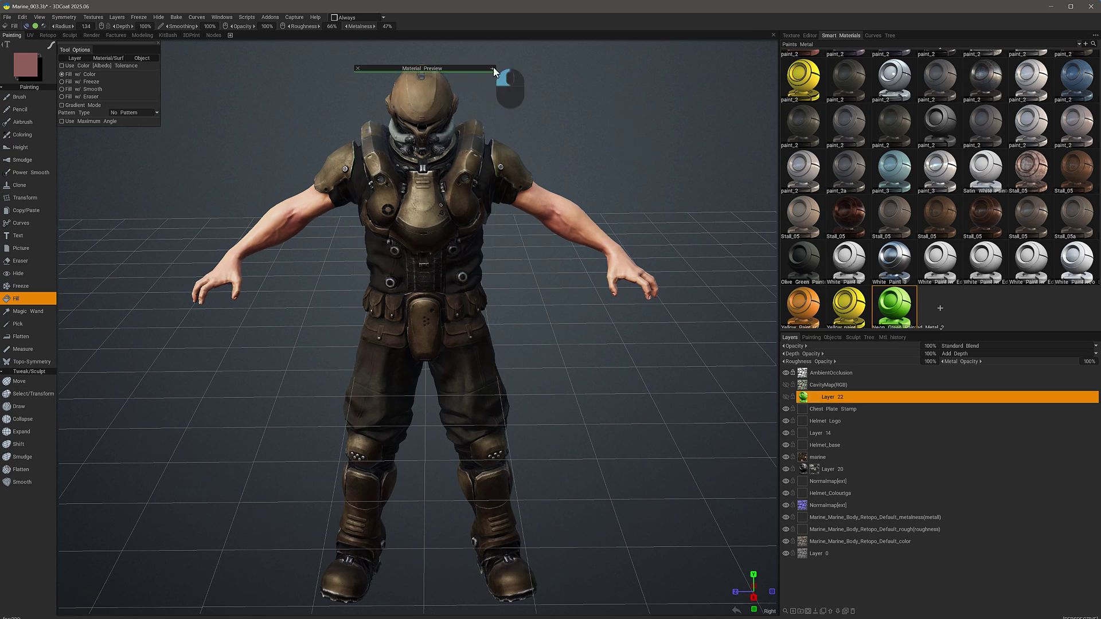
{"action": "left_click_drag", "start_coordinate": [484, 68], "coordinate": [340, 74]}
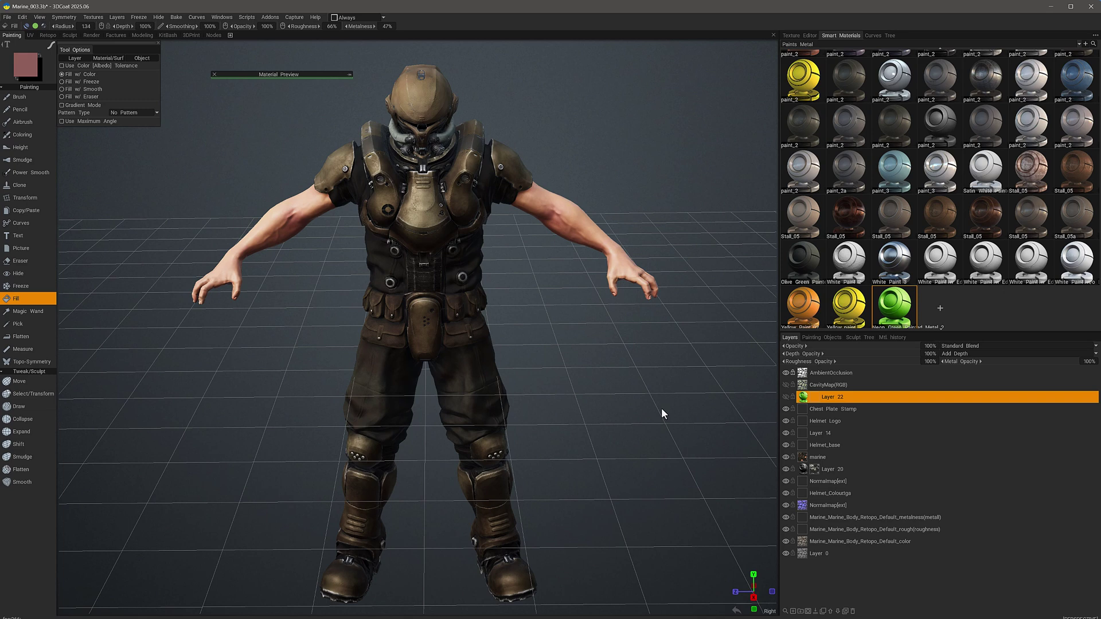
{"action": "left_click", "coordinate": [785, 397]}
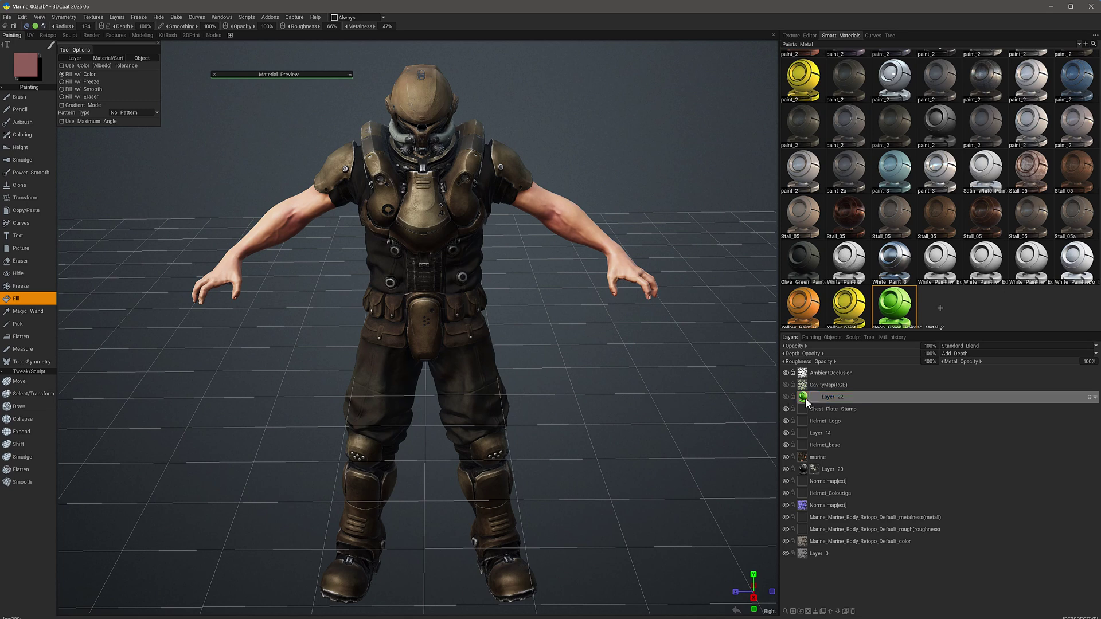
{"action": "left_click", "coordinate": [787, 397]}
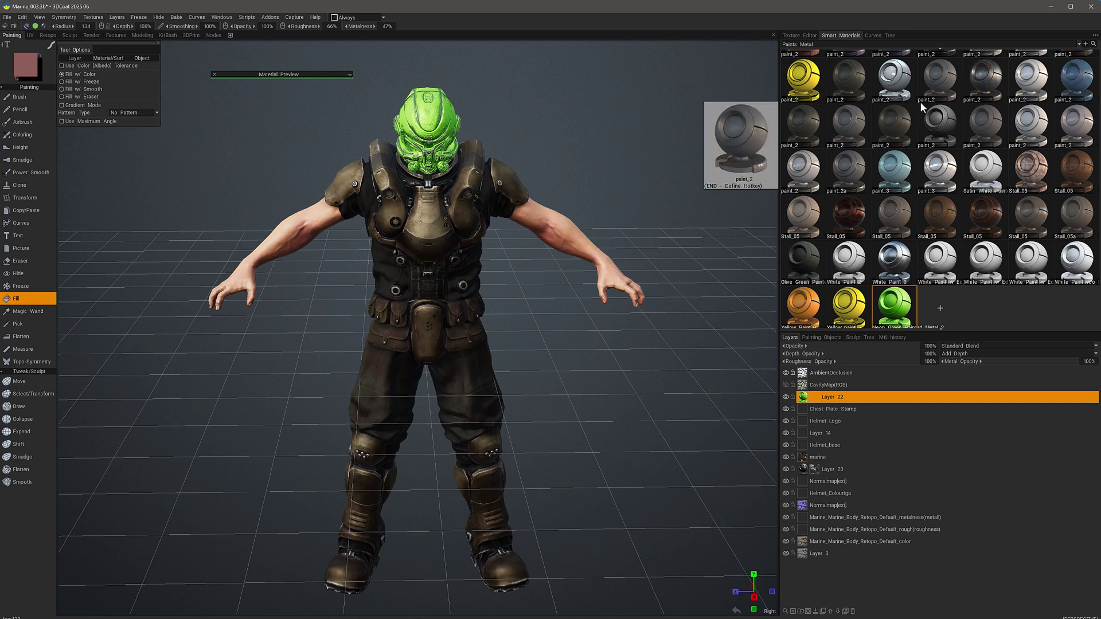
Step: Show the Mtl history materials and orbit the view to face the helmet
{"action": "left_click", "coordinate": [893, 337]}
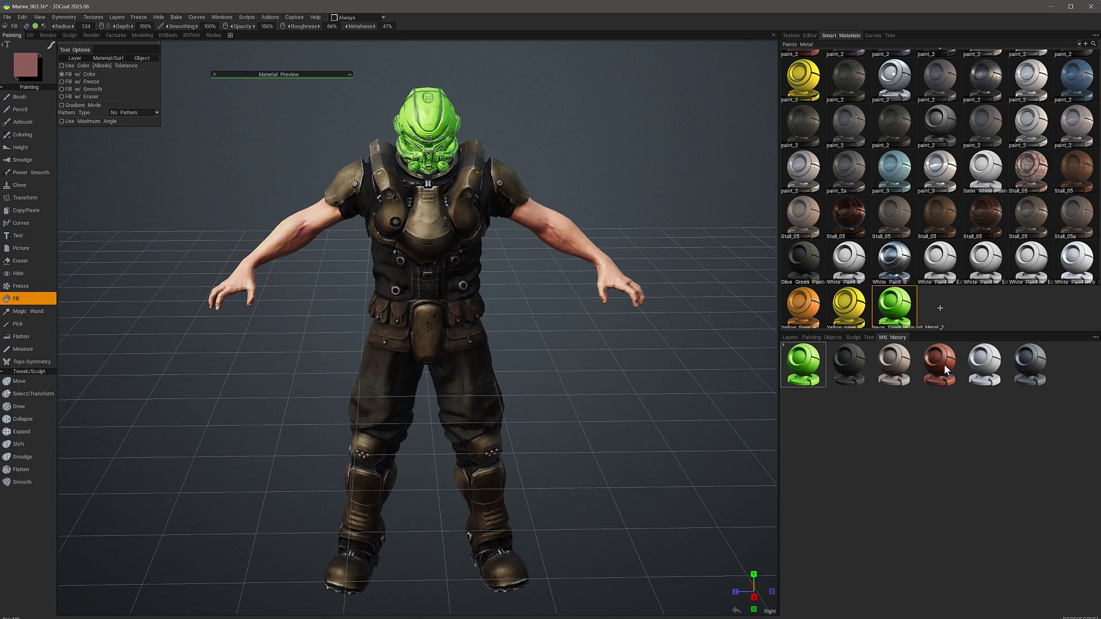
{"action": "scroll", "coordinate": [511, 291], "scroll_direction": "up", "scroll_amount": 2}
{"action": "left_click_drag", "start_coordinate": [512, 291], "coordinate": [693, 298]}
{"action": "scroll", "coordinate": [693, 299], "scroll_direction": "up", "scroll_amount": 2}
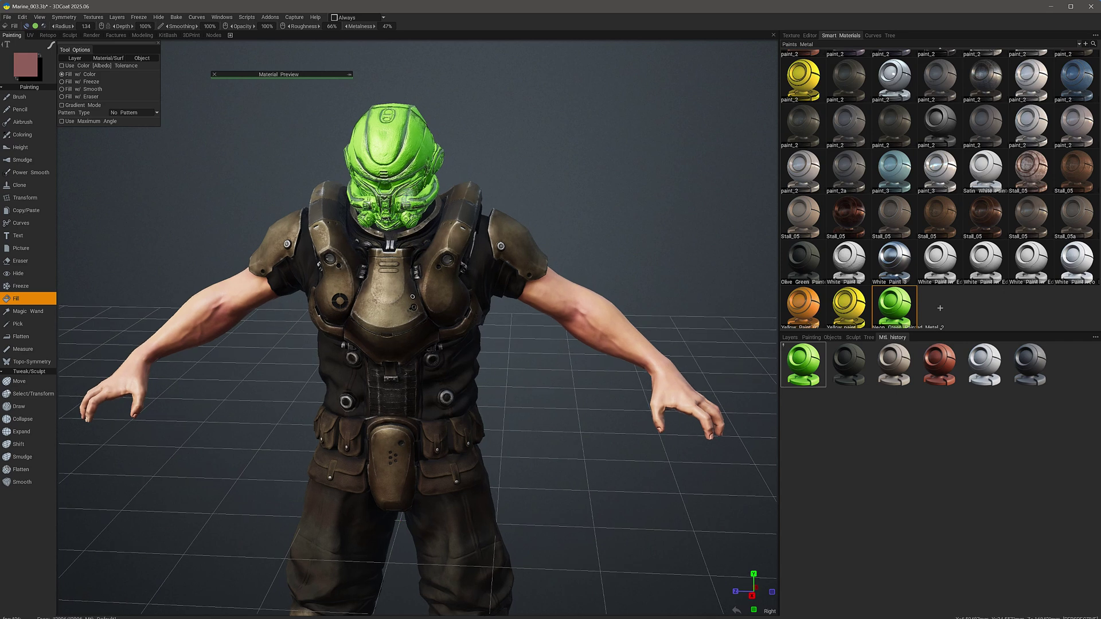
{"action": "mouse_move", "coordinate": [406, 198]}
{"action": "left_mouse_down"}
{"action": "mouse_move", "coordinate": [353, 162]}
{"action": "mouse_move", "coordinate": [379, 177]}
{"action": "left_mouse_up"}
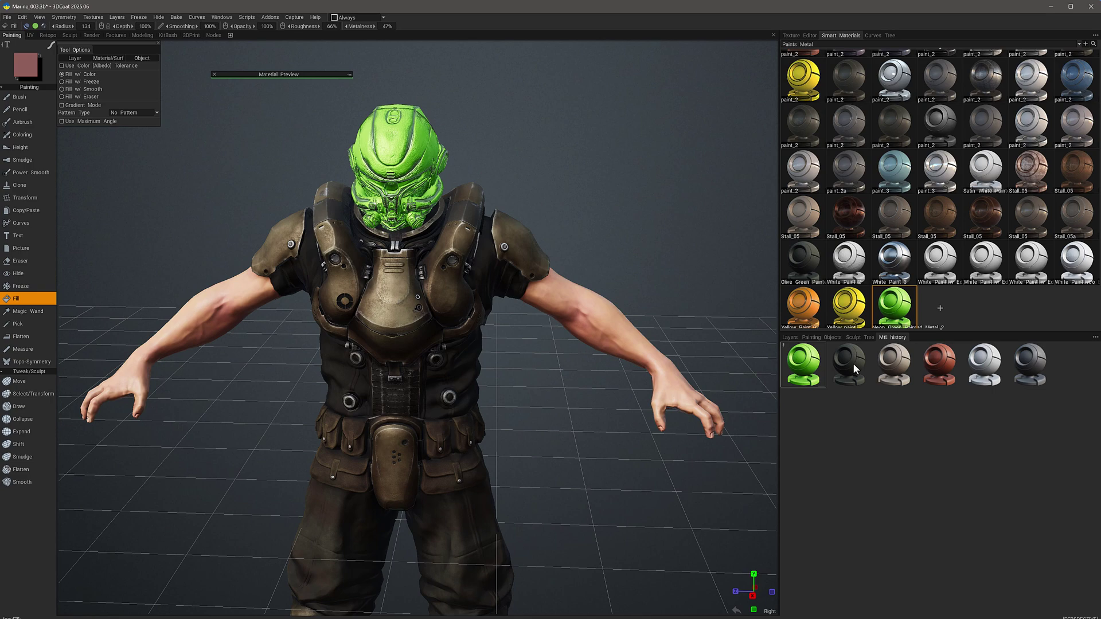
{"action": "mouse_move", "coordinate": [854, 365]}
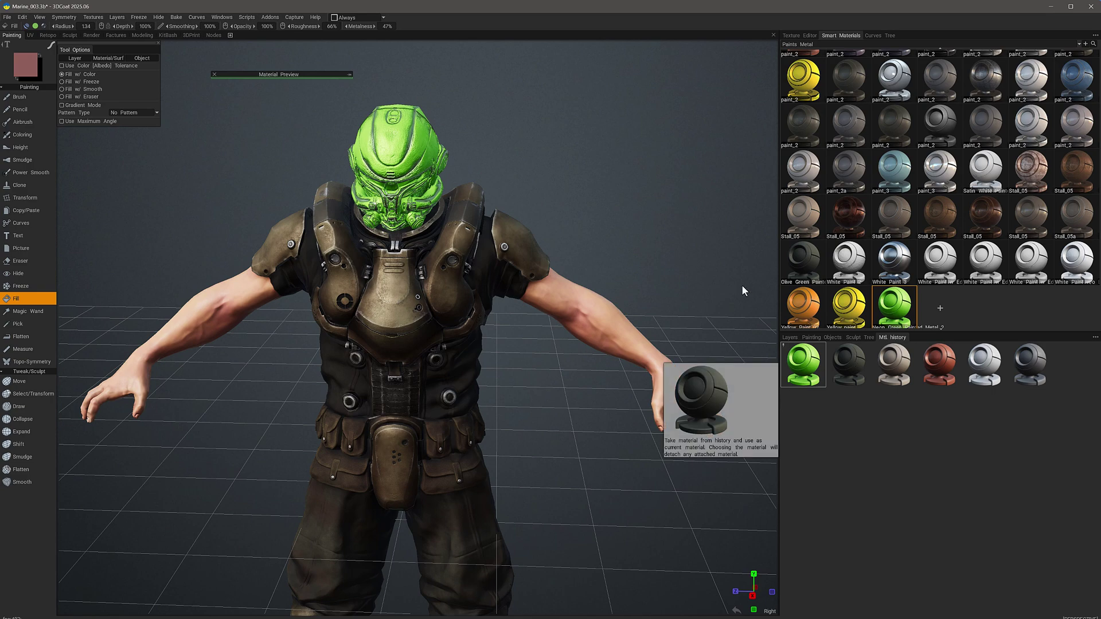
{"action": "left_click_drag", "start_coordinate": [742, 285], "coordinate": [642, 272]}
Step: Try dark, beige, red, white and dark grey materials on the helmet, ending on beige
{"action": "left_click", "coordinate": [862, 370]}
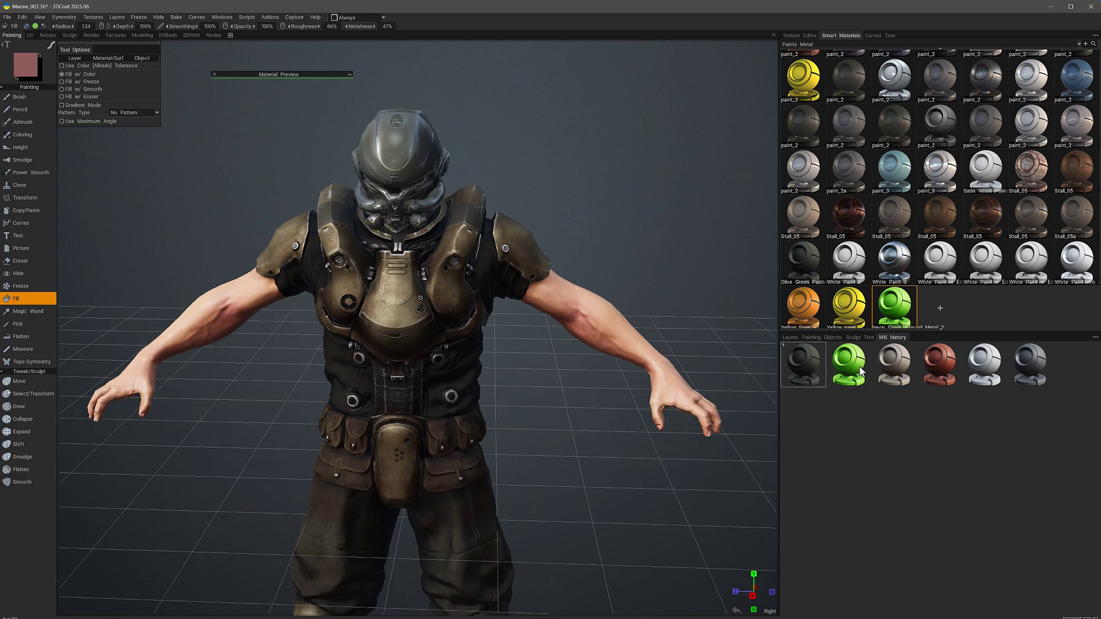
{"action": "left_click_drag", "start_coordinate": [676, 217], "coordinate": [705, 309]}
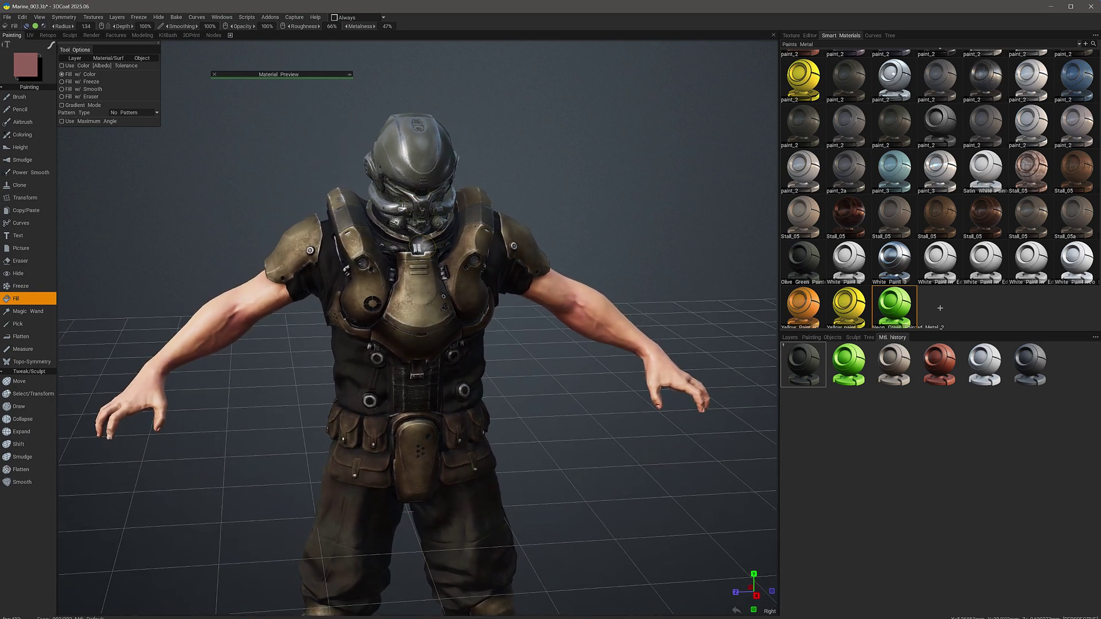
{"action": "left_click", "coordinate": [890, 367]}
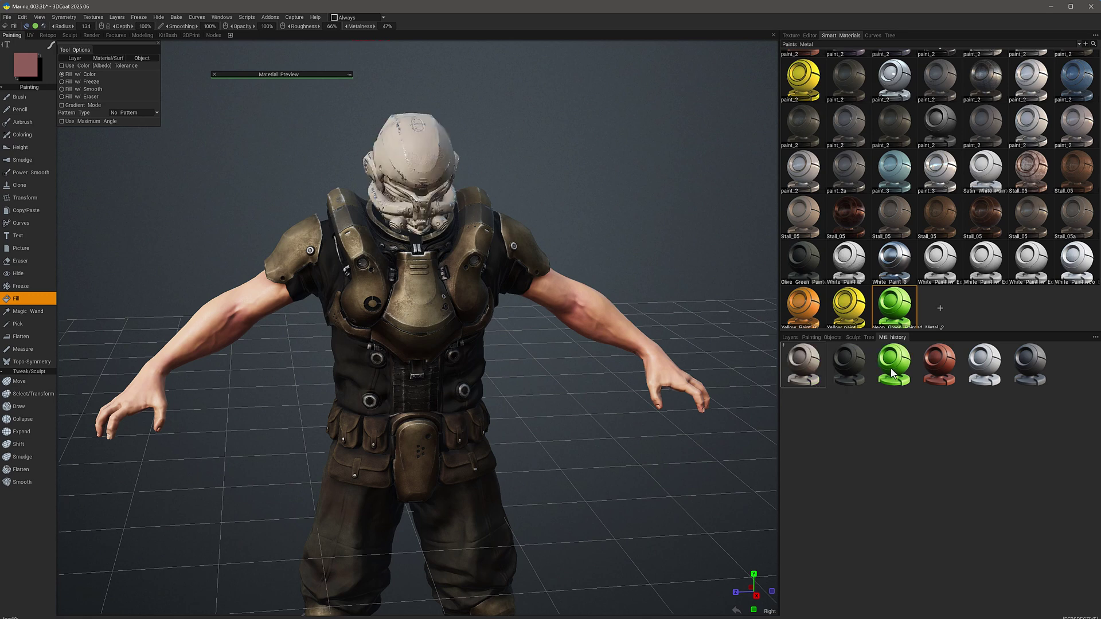
{"action": "left_click", "coordinate": [927, 360]}
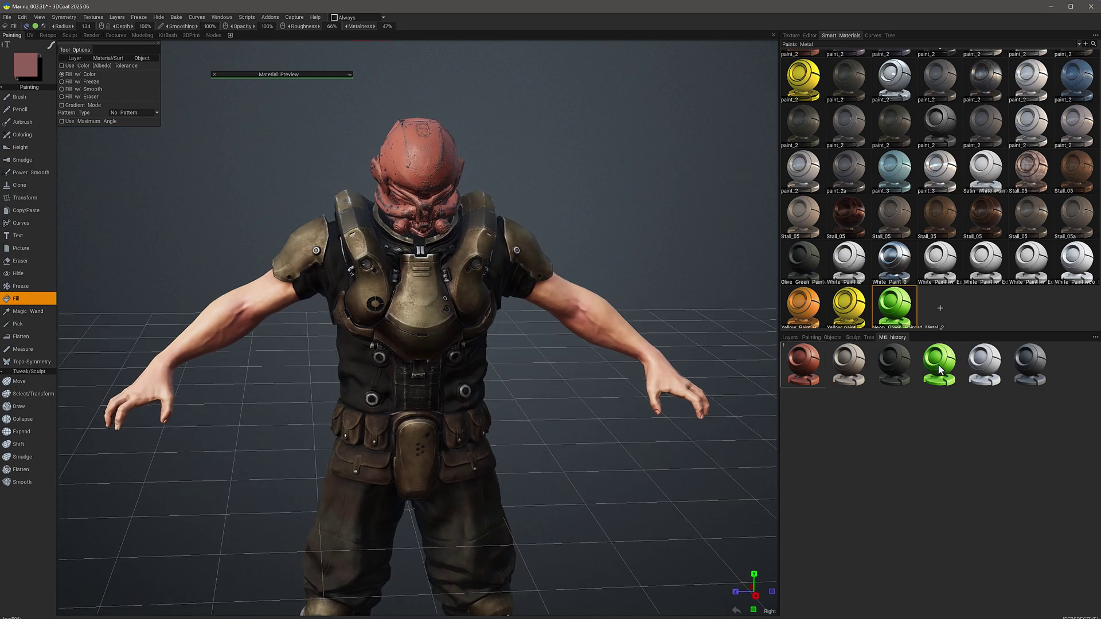
{"action": "left_click", "coordinate": [978, 362]}
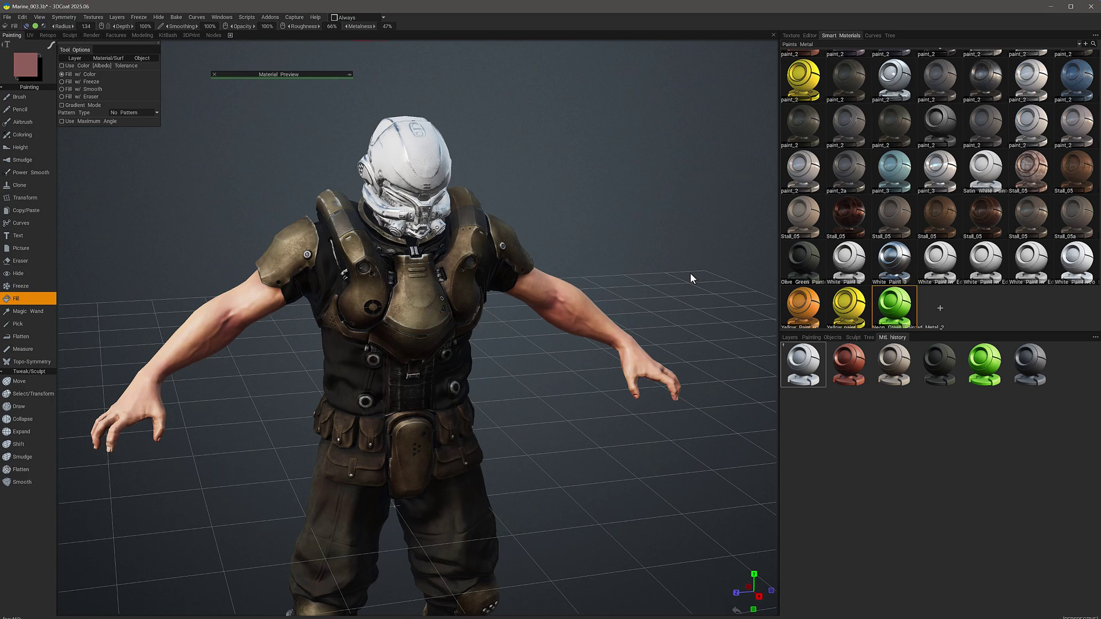
{"action": "left_click", "coordinate": [1028, 363]}
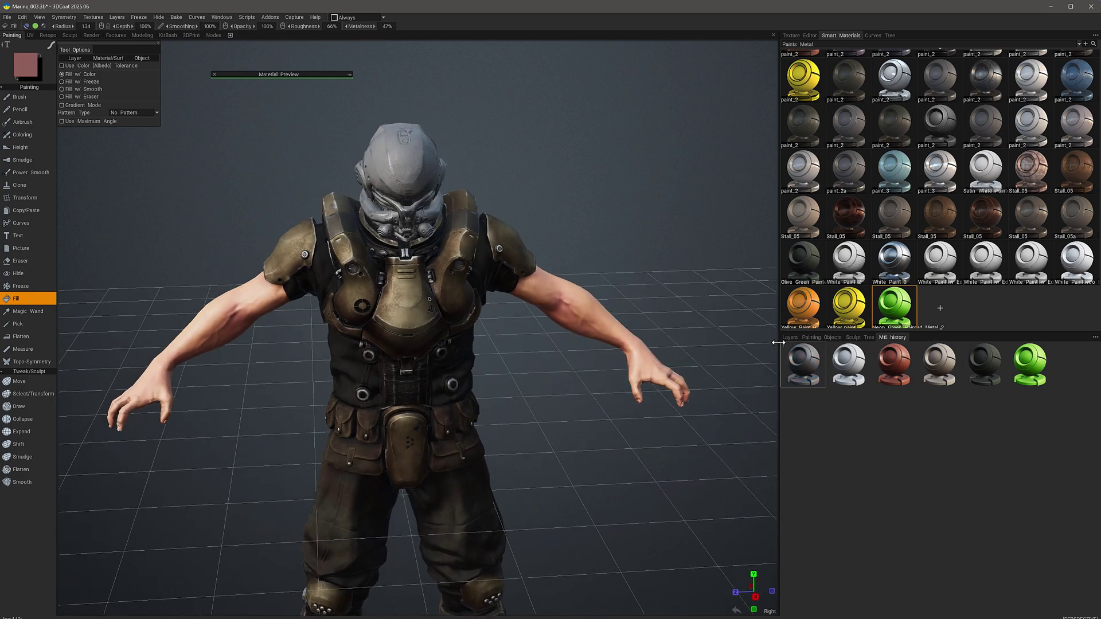
{"action": "left_click", "coordinate": [838, 363]}
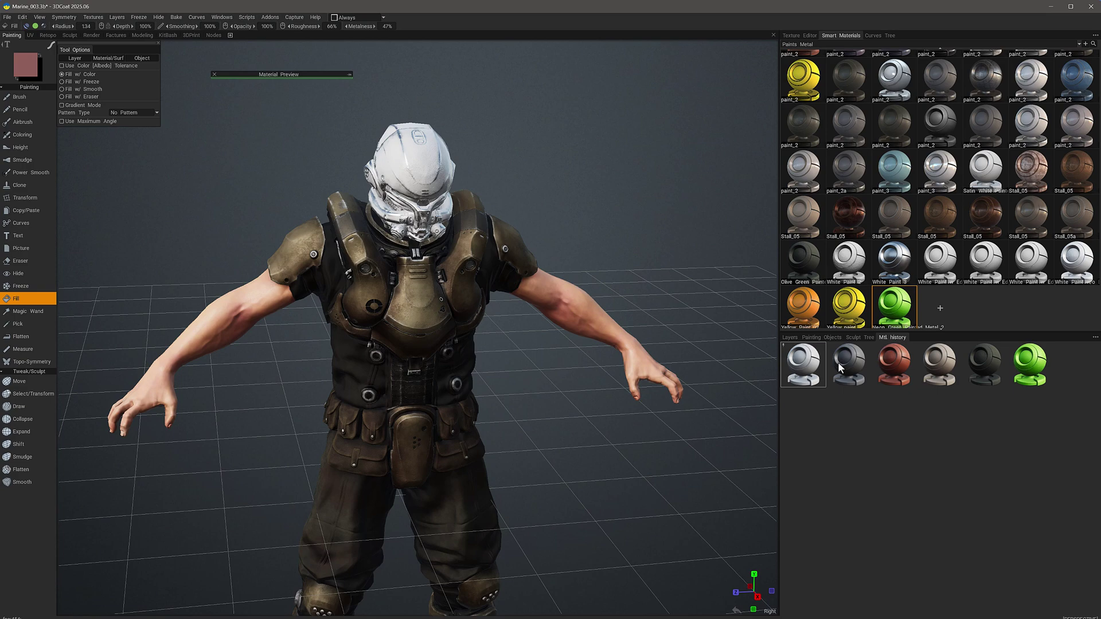
{"action": "left_click", "coordinate": [930, 362]}
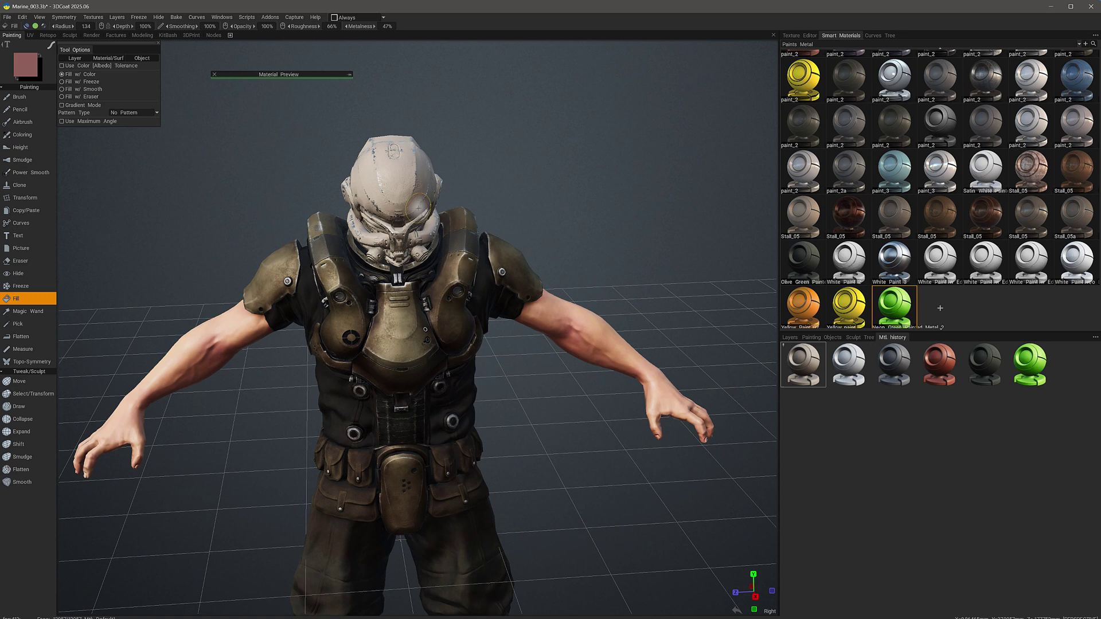
Step: Open the Smart Material Editor for the beige Stall_05 material
{"action": "right_click", "coordinate": [801, 367]}
{"action": "left_click", "coordinate": [769, 322]}
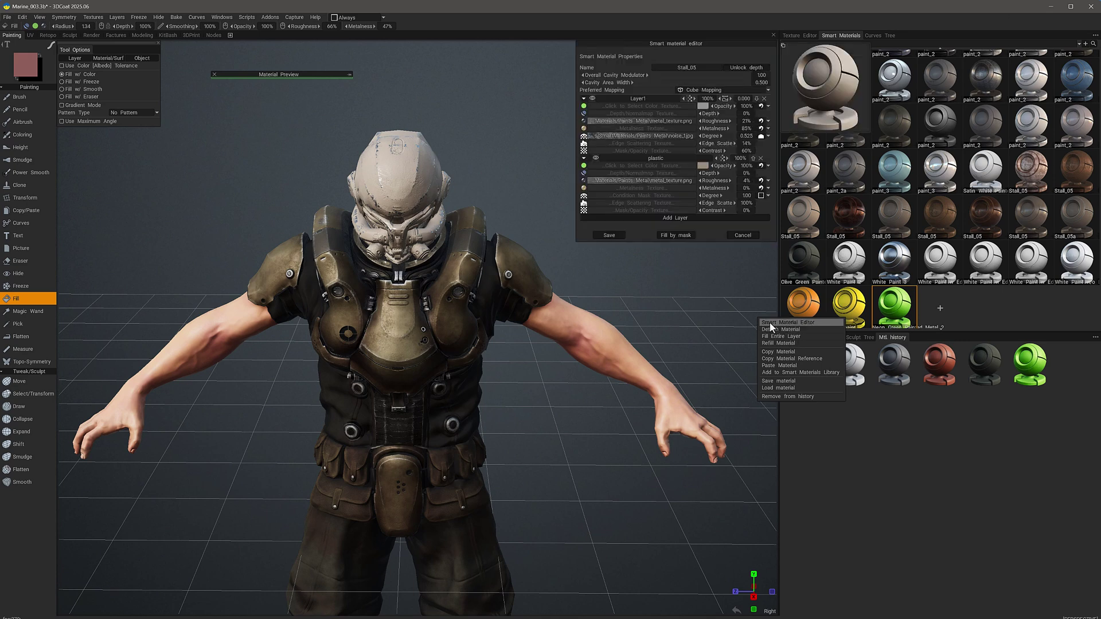
{"action": "scroll", "coordinate": [601, 288], "scroll_direction": "up", "scroll_amount": 3}
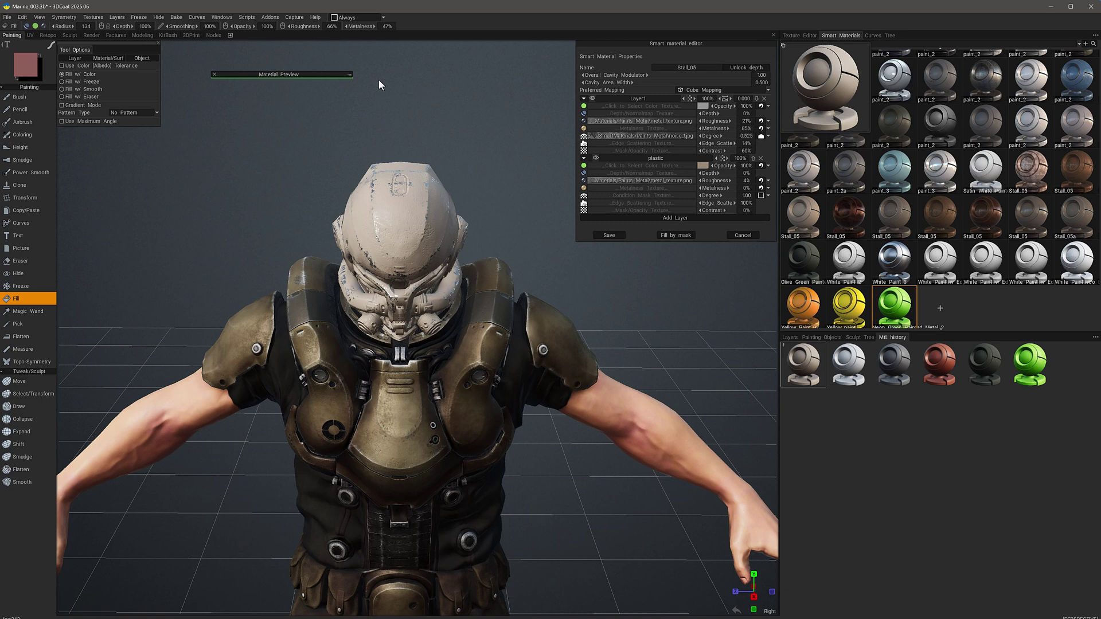
Step: Place the Material Preview over the helmet and settle the noise layer's wear degree at 0.775
{"action": "left_click_drag", "start_coordinate": [317, 71], "coordinate": [468, 132]}
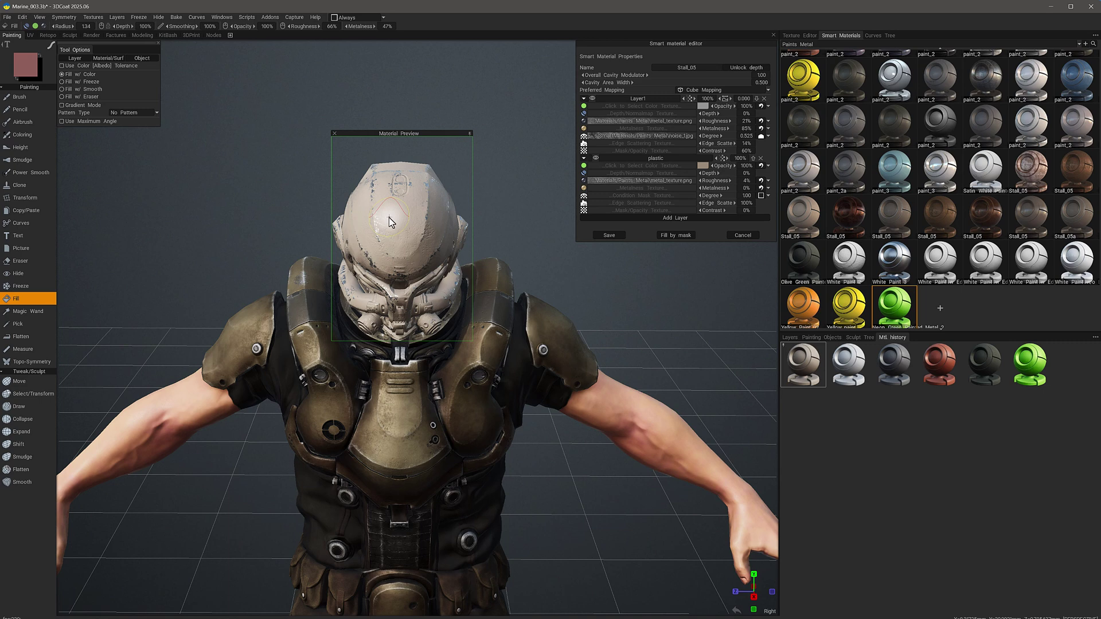
{"action": "mouse_move", "coordinate": [435, 137]}
{"action": "left_mouse_down"}
{"action": "mouse_move", "coordinate": [249, 146]}
{"action": "mouse_move", "coordinate": [439, 137]}
{"action": "left_mouse_up"}
{"action": "left_click_drag", "start_coordinate": [716, 135], "coordinate": [724, 136]}
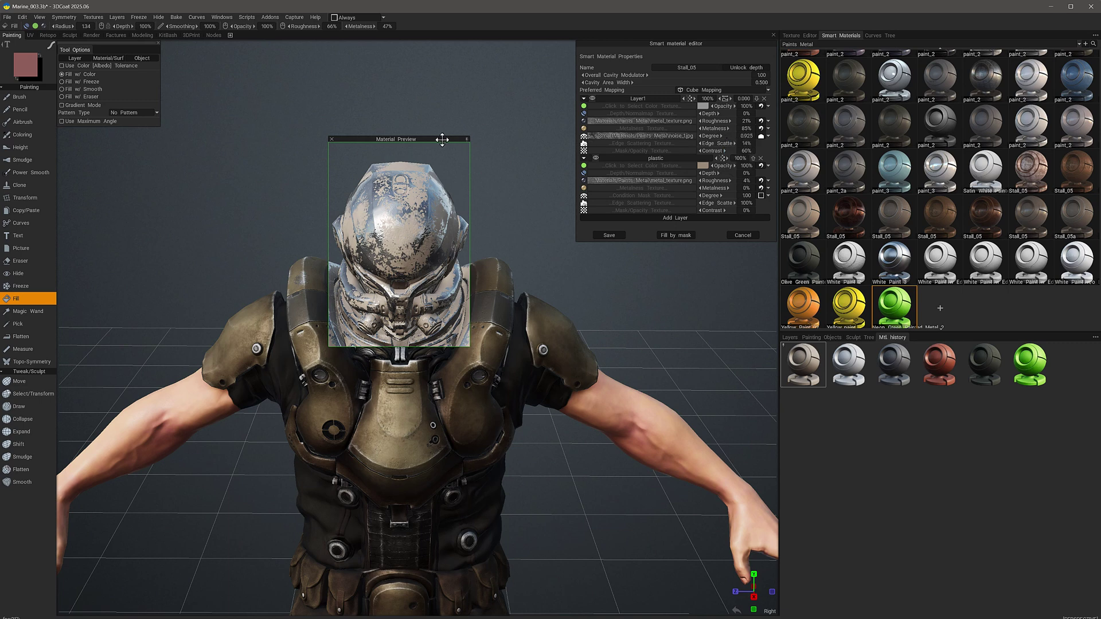
{"action": "mouse_move", "coordinate": [444, 139]}
{"action": "left_mouse_down"}
{"action": "mouse_move", "coordinate": [230, 137]}
{"action": "mouse_move", "coordinate": [442, 137]}
{"action": "left_mouse_up"}
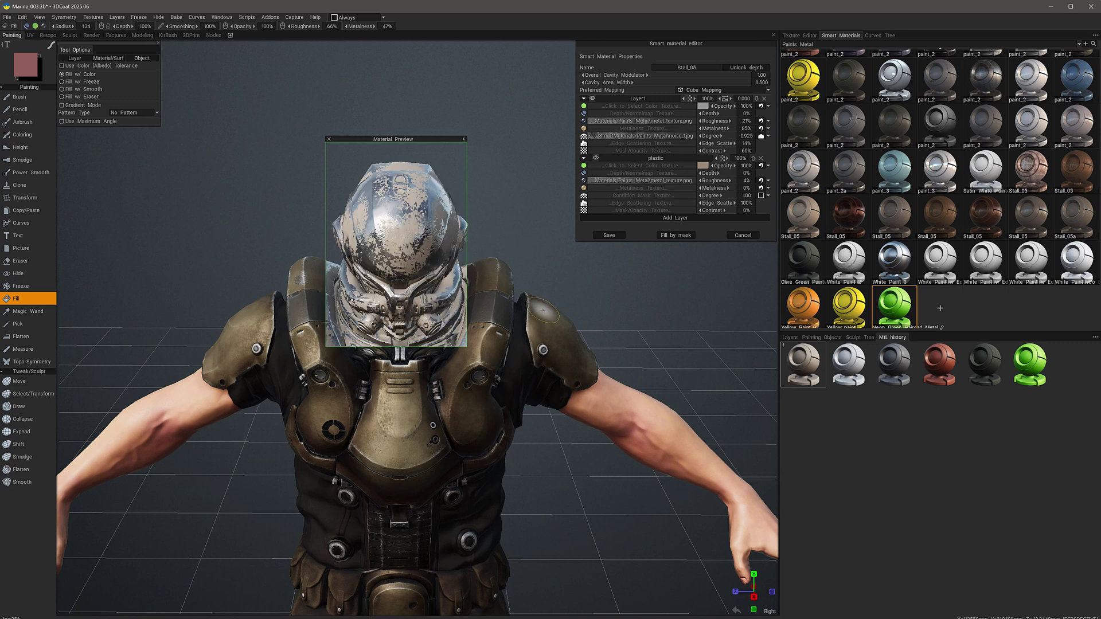
{"action": "mouse_move", "coordinate": [710, 136]}
{"action": "left_mouse_down"}
{"action": "mouse_move", "coordinate": [707, 151]}
{"action": "mouse_move", "coordinate": [713, 136]}
{"action": "left_mouse_up"}
Step: Lower Layer1 and plastic degree and edge scatter, and set plastic contrast to 30%
{"action": "left_click_drag", "start_coordinate": [709, 195], "coordinate": [706, 196]}
{"action": "left_click_drag", "start_coordinate": [716, 203], "coordinate": [712, 203]}
{"action": "left_click_drag", "start_coordinate": [712, 210], "coordinate": [742, 179]}
Step: Raise plastic roughness, set Layer1 roughness 23% and degree 0.600, then save Stall_05
{"action": "left_click", "coordinate": [702, 166]}
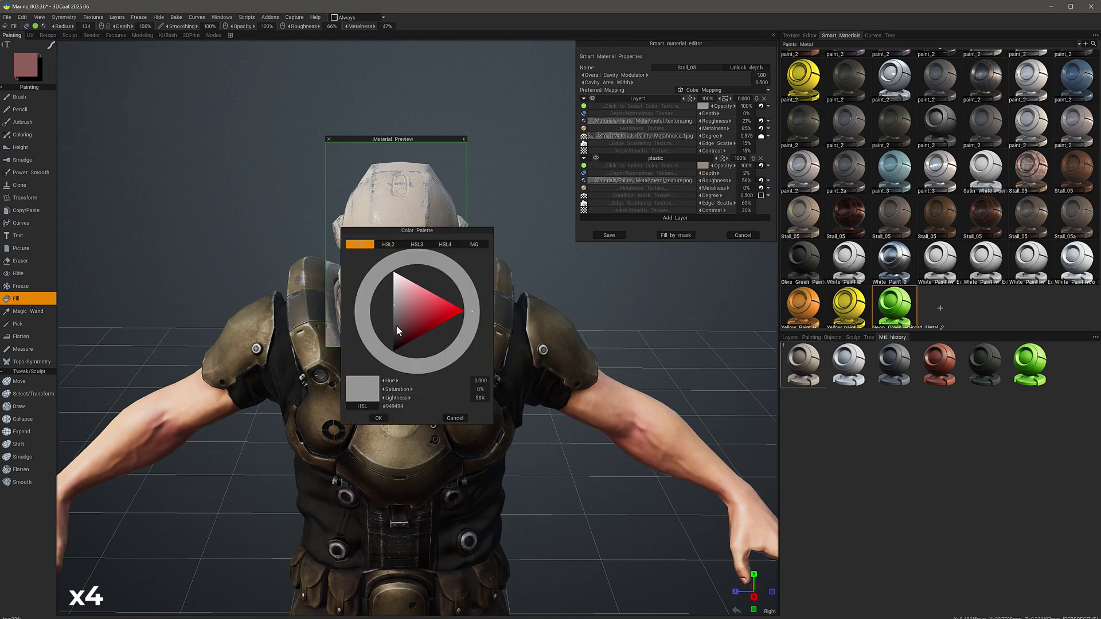
{"action": "left_click", "coordinate": [363, 418]}
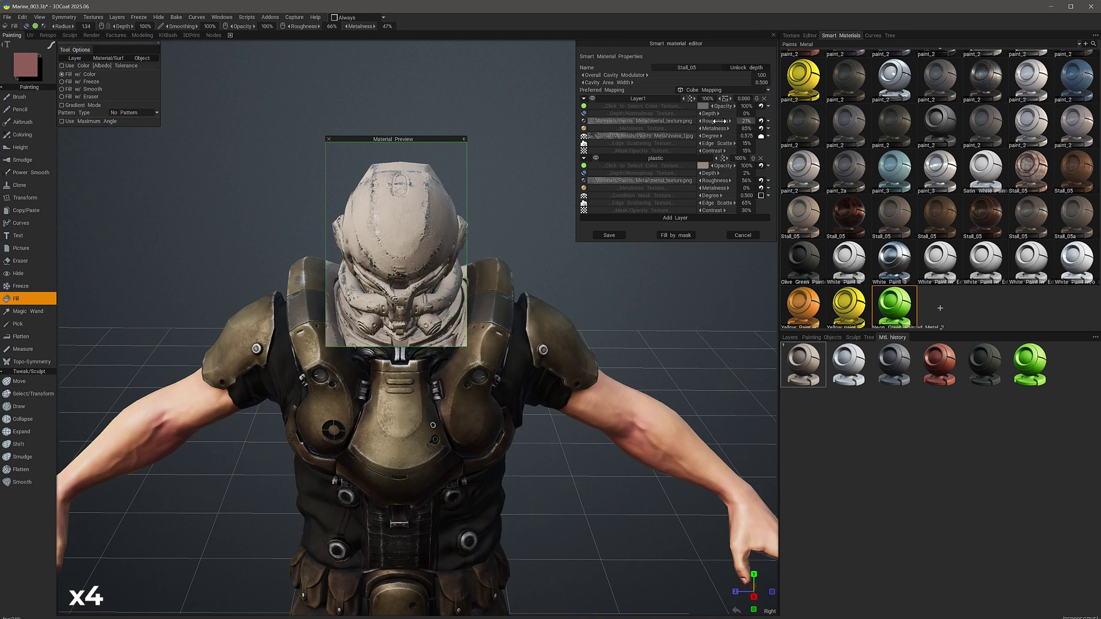
{"action": "left_click_drag", "start_coordinate": [716, 121], "coordinate": [708, 136]}
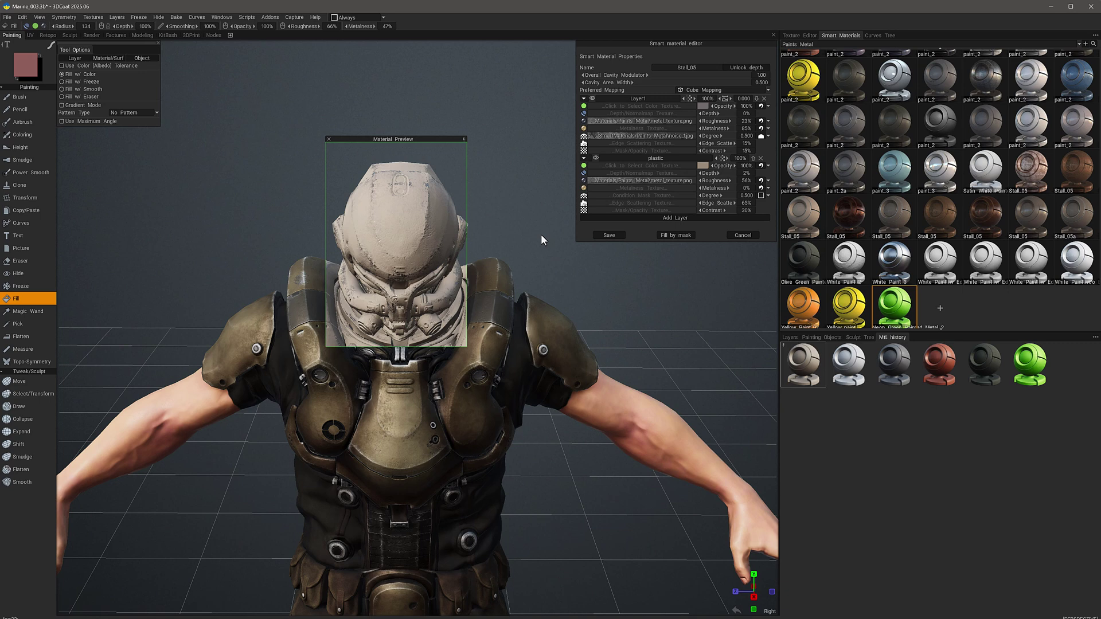
{"action": "left_click", "coordinate": [611, 236]}
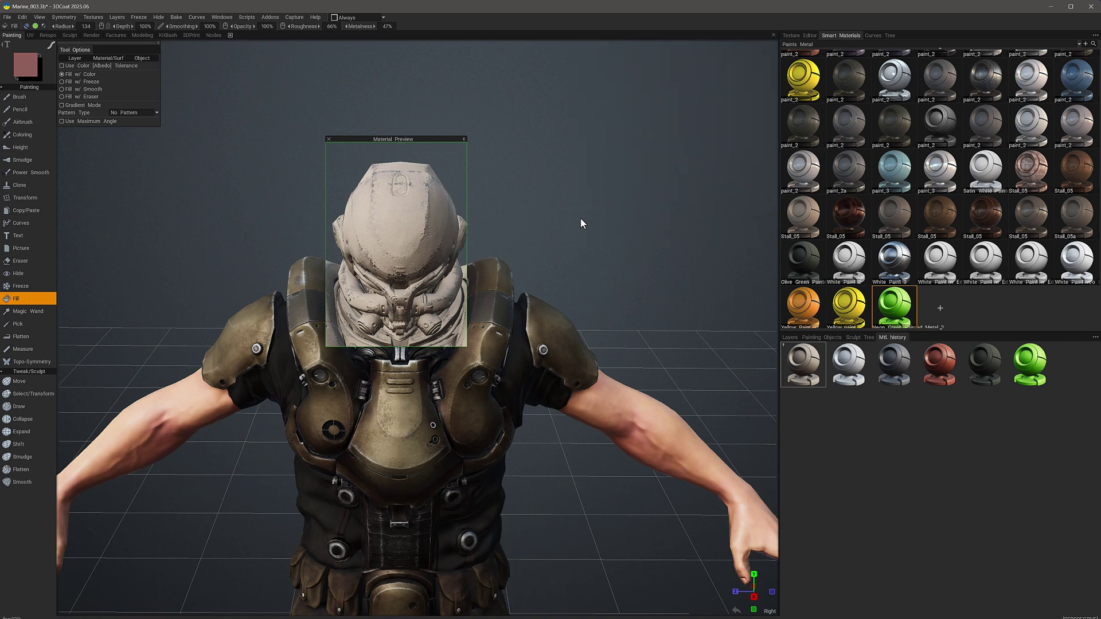
Step: Move aside and collapse the Material Preview, then detach Stall_05 from the layer
{"action": "left_click_drag", "start_coordinate": [446, 138], "coordinate": [290, 147]}
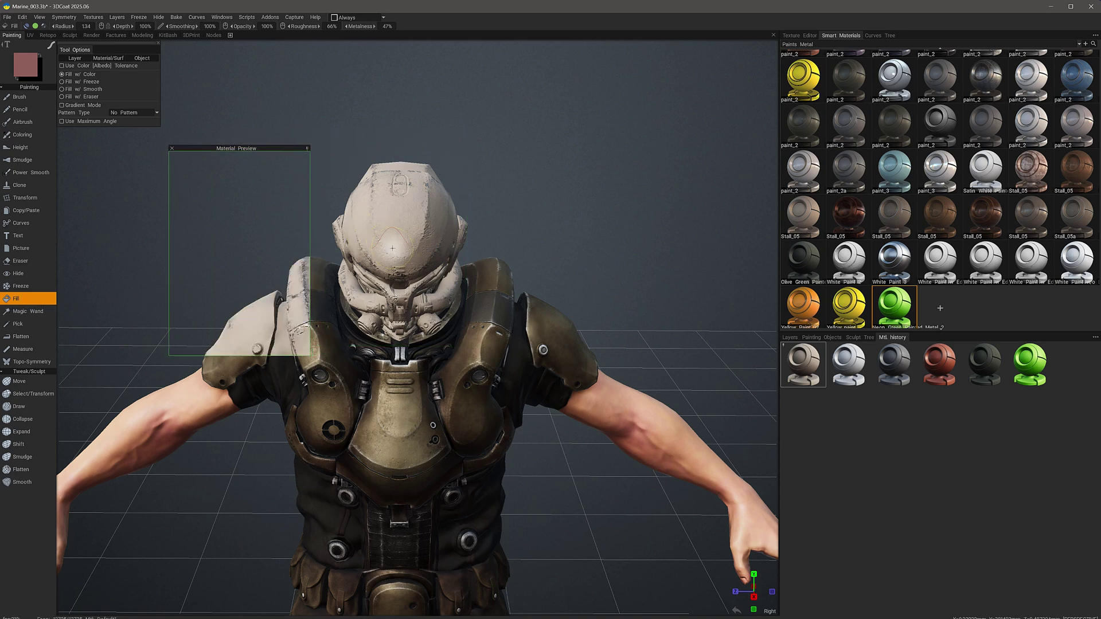
{"action": "left_click", "coordinate": [308, 148]}
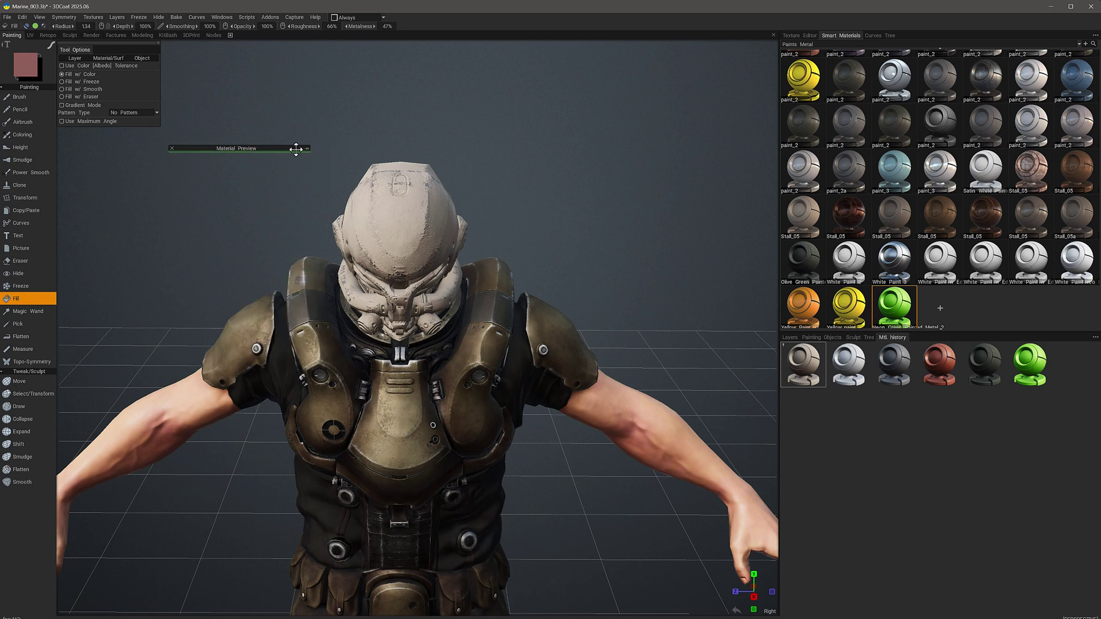
{"action": "right_click", "coordinate": [799, 365]}
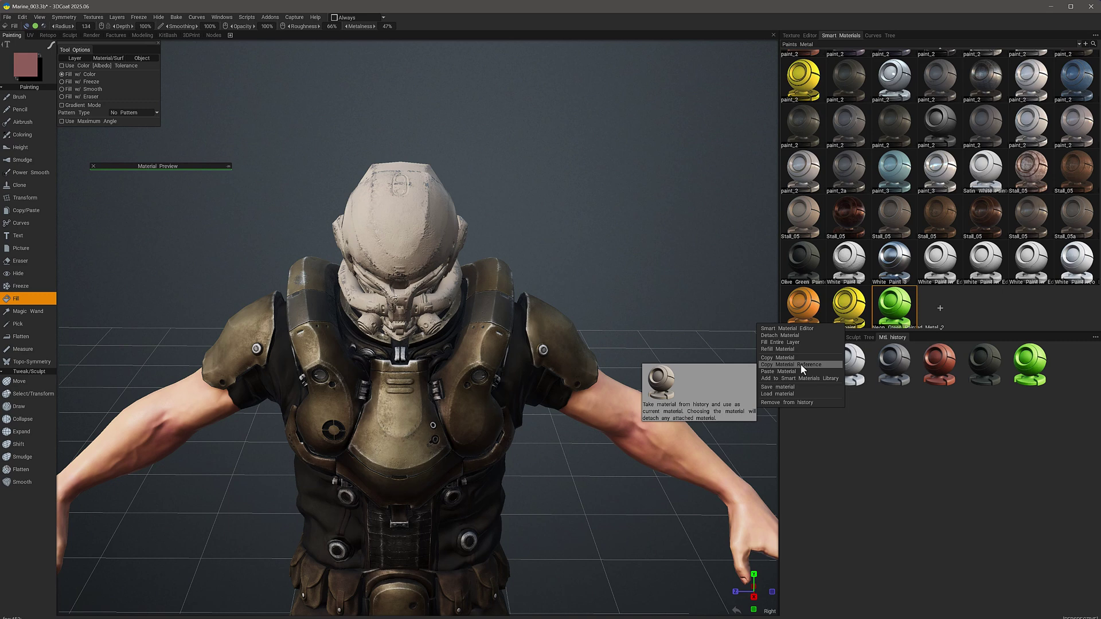
{"action": "left_click", "coordinate": [772, 336]}
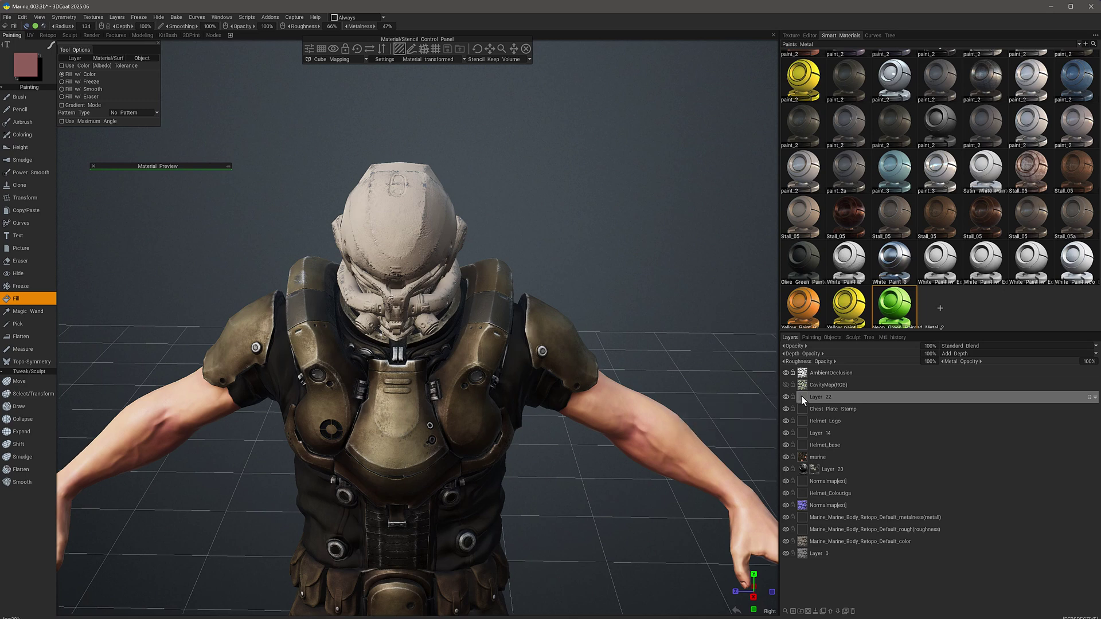
Step: Select Layer 22 and switch between the Layers and Mtl history lists
{"action": "left_click", "coordinate": [800, 394]}
{"action": "left_click", "coordinate": [892, 338]}
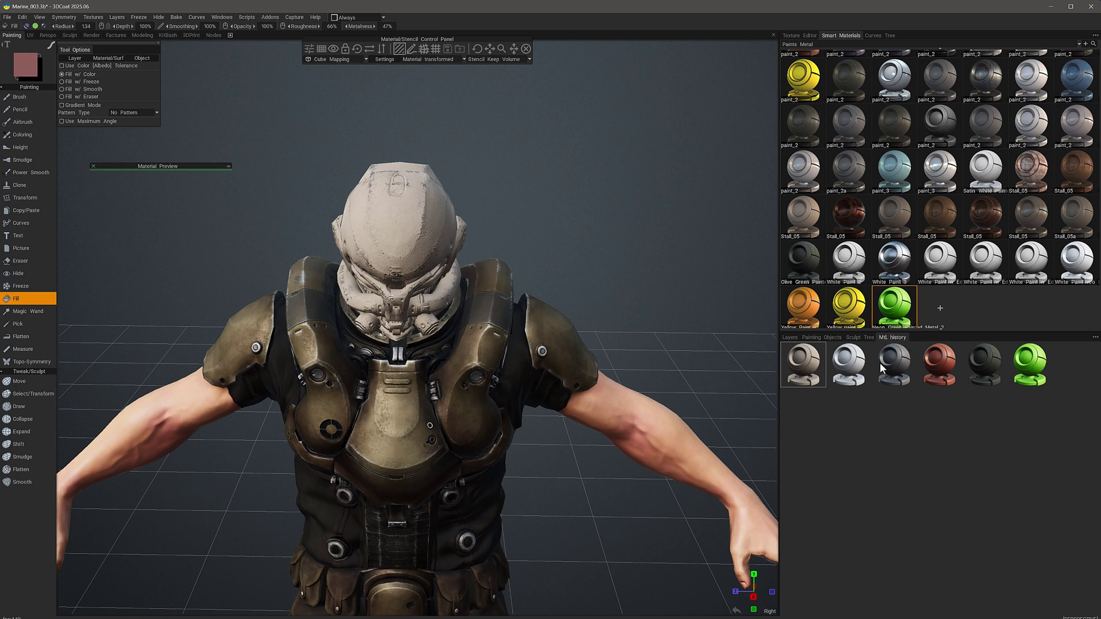
{"action": "left_click", "coordinate": [790, 337]}
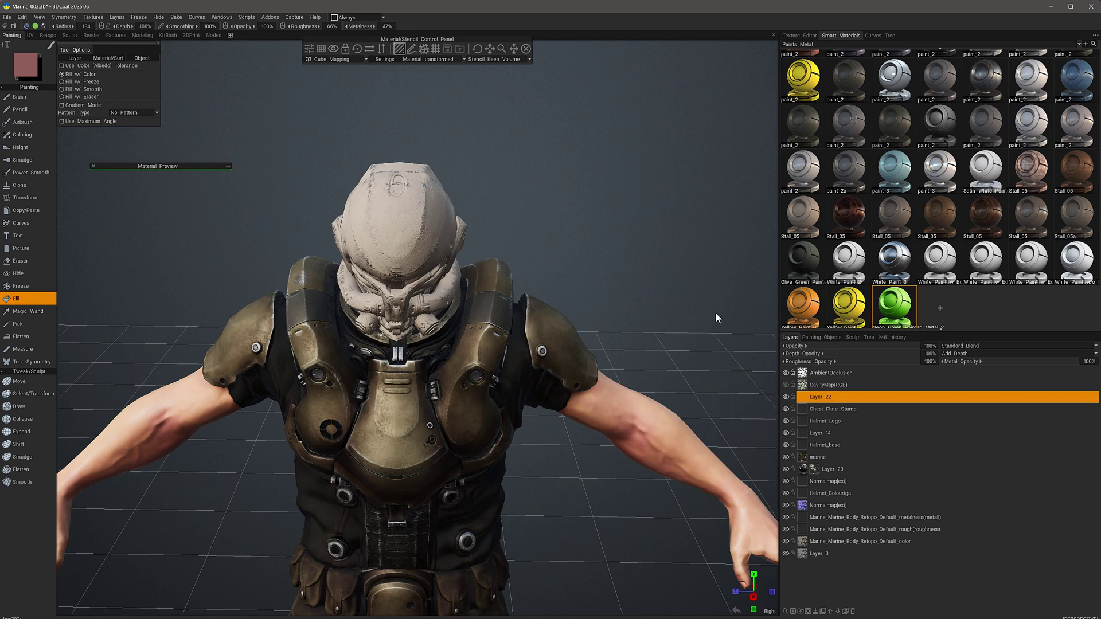
{"action": "left_click", "coordinate": [890, 337]}
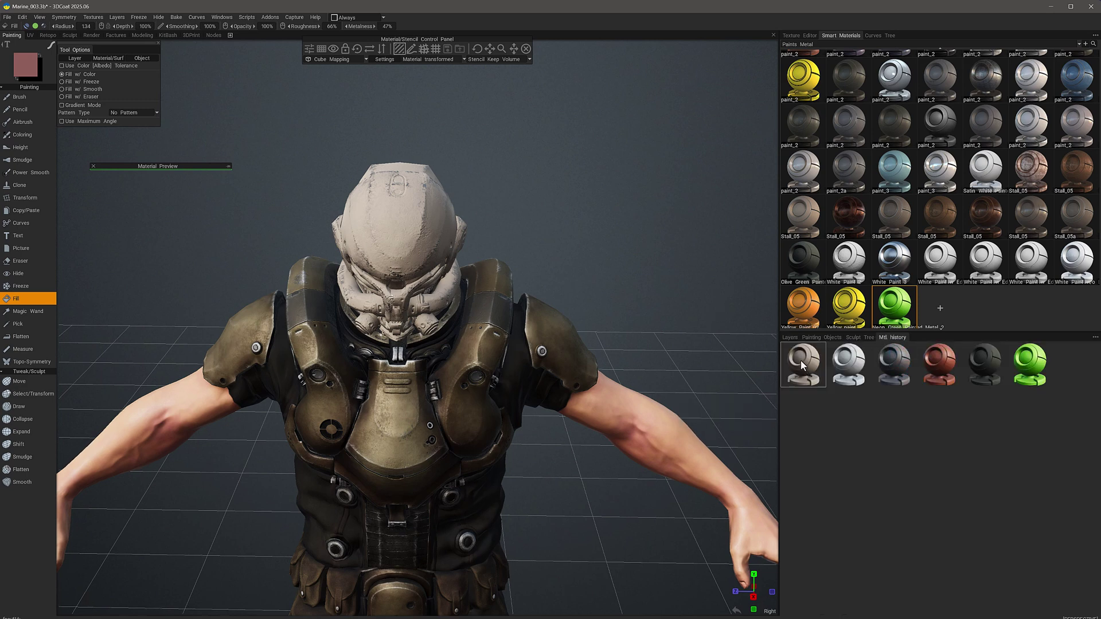
Step: Open Stall_05's Smart Material Editor and expand the Material Preview beside the helmet
{"action": "right_click", "coordinate": [798, 359]}
{"action": "left_click", "coordinate": [769, 324]}
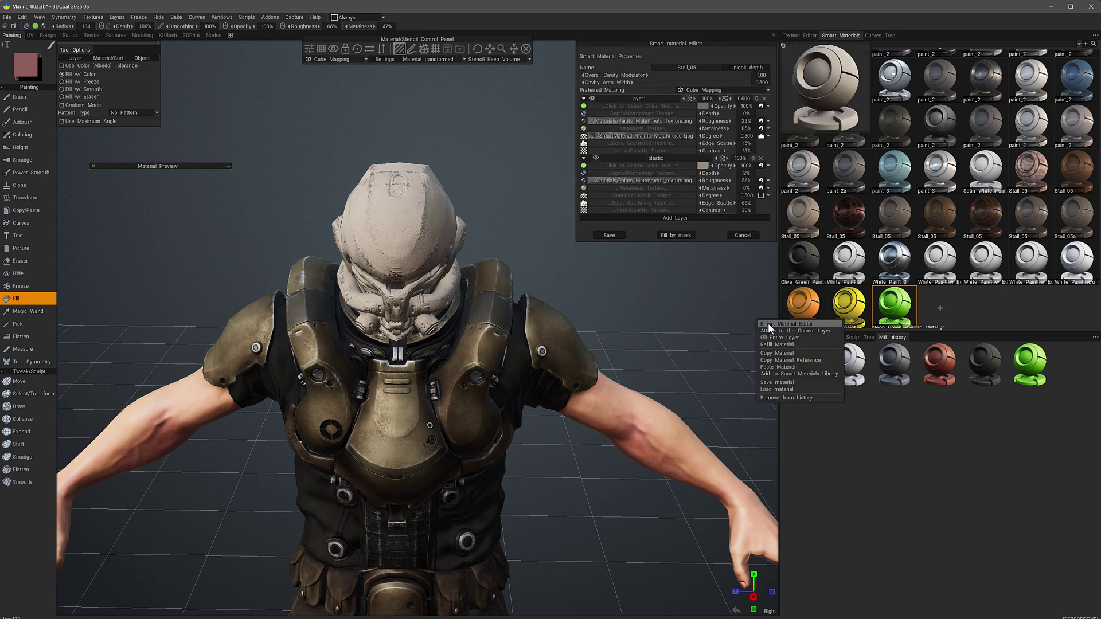
{"action": "left_click_drag", "start_coordinate": [483, 38], "coordinate": [490, 81]}
{"action": "left_click_drag", "start_coordinate": [208, 164], "coordinate": [463, 138]}
{"action": "left_click", "coordinate": [464, 136]}
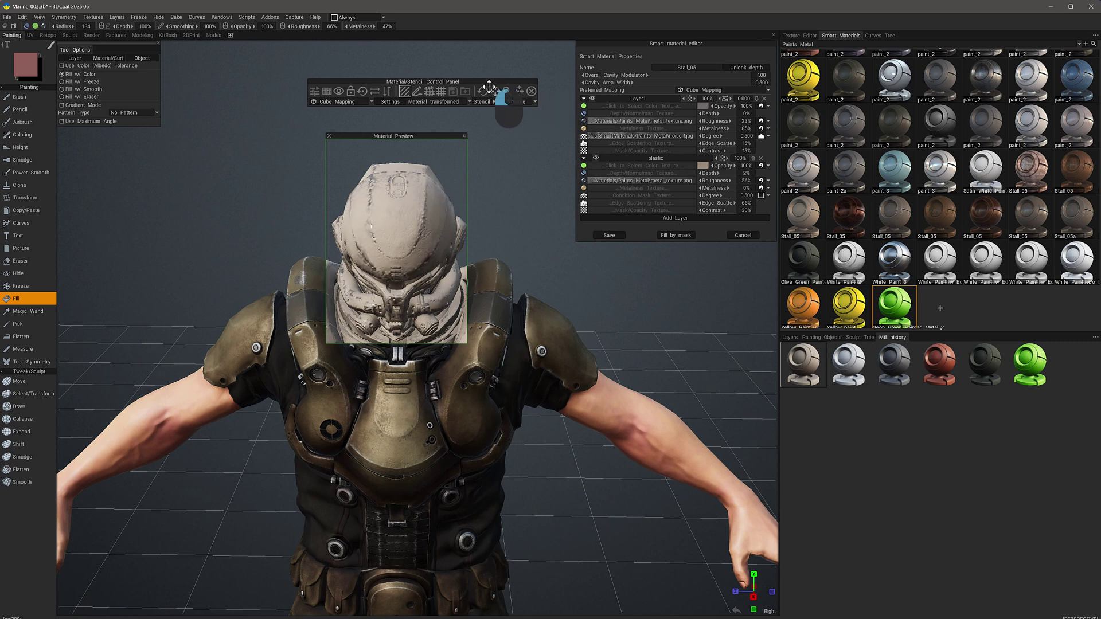
Step: Shift the material projection across the helmet, save, and collapse the preview
{"action": "left_click_drag", "start_coordinate": [485, 87], "coordinate": [518, 91]}
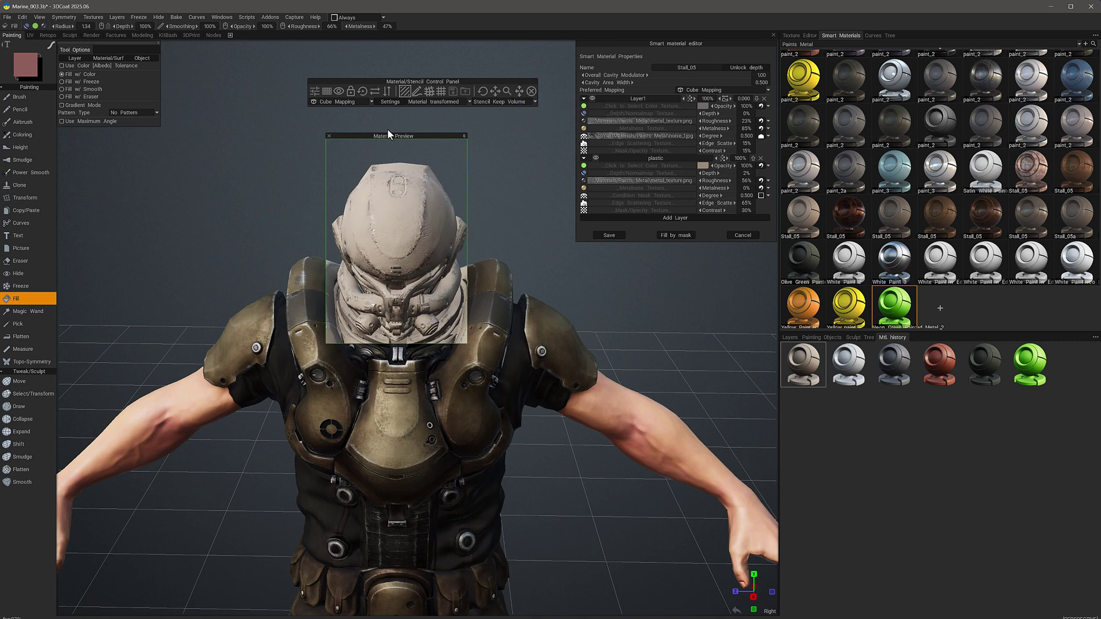
{"action": "left_click", "coordinate": [608, 235]}
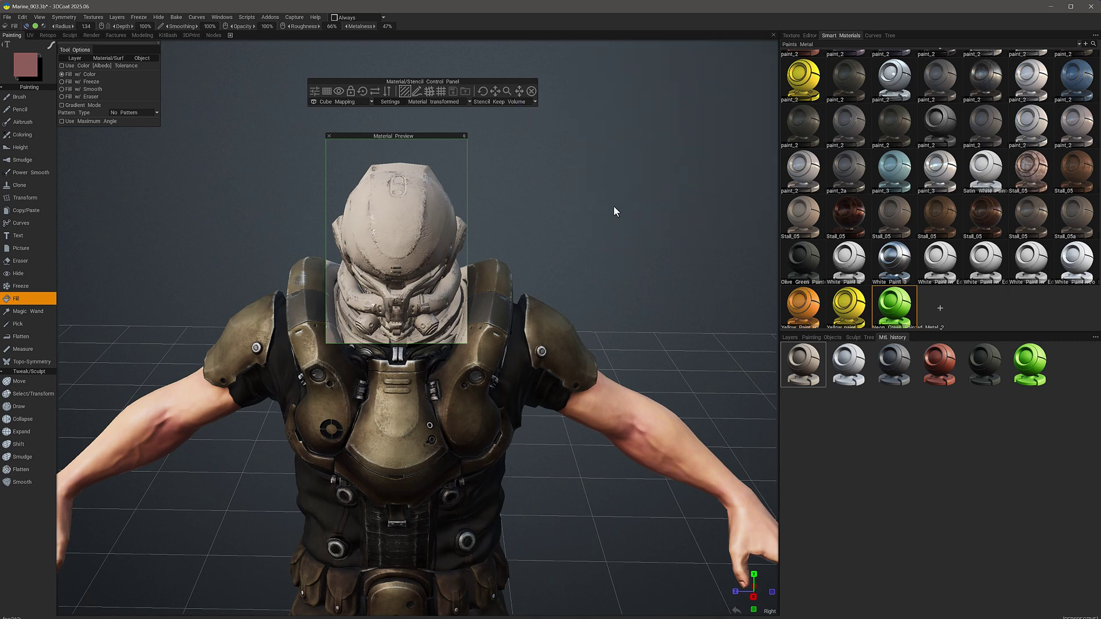
{"action": "left_click", "coordinate": [464, 136]}
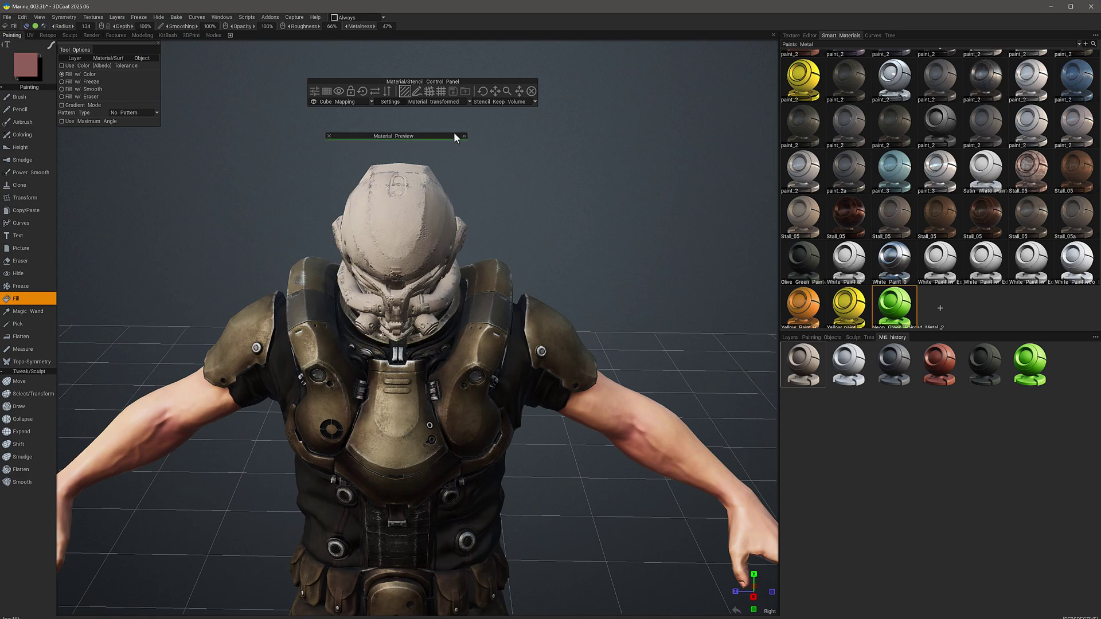
Step: Refill the helmet with white, dark grey, black, then green history materials
{"action": "left_click_drag", "start_coordinate": [449, 136], "coordinate": [344, 123]}
{"action": "left_click_drag", "start_coordinate": [344, 122], "coordinate": [321, 118]}
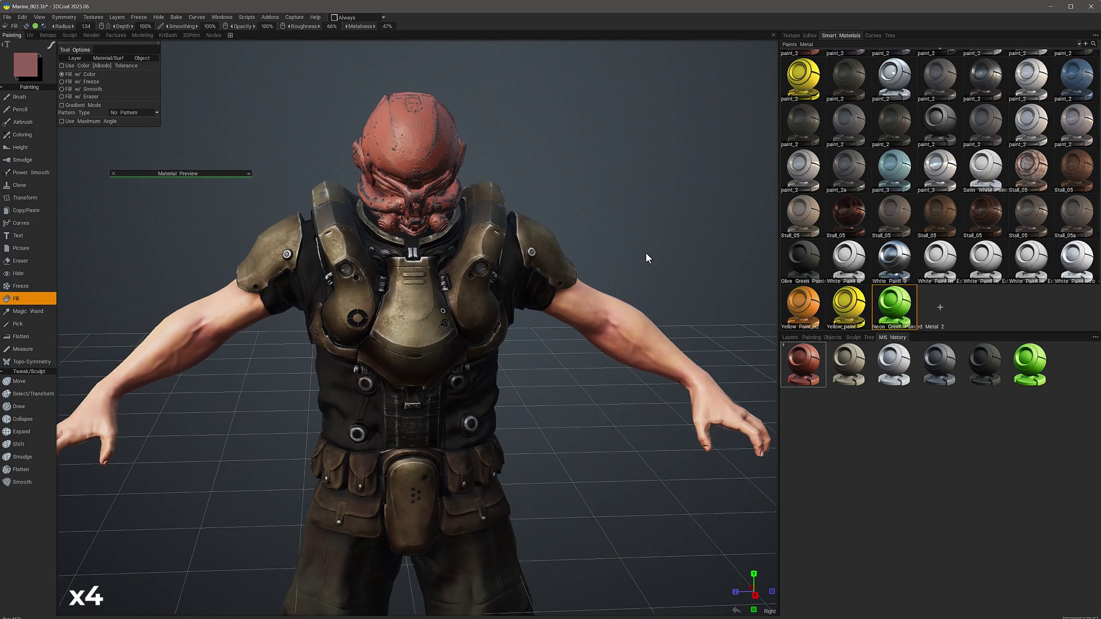
{"action": "left_click_drag", "start_coordinate": [645, 253], "coordinate": [898, 367]}
{"action": "left_click", "coordinate": [897, 366]}
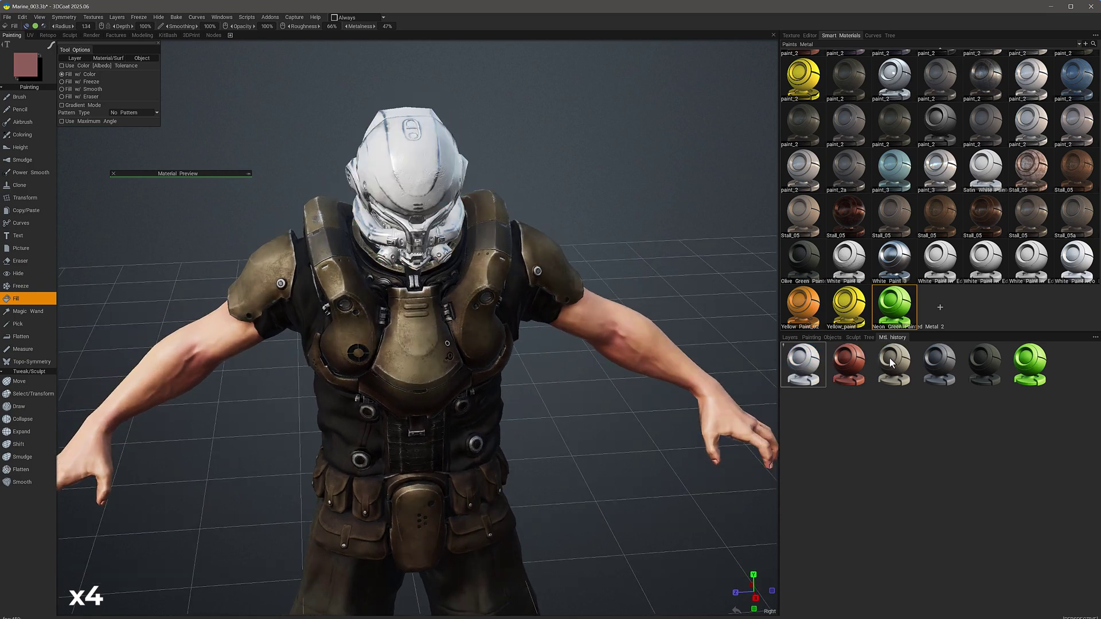
{"action": "left_click", "coordinate": [934, 357]}
{"action": "left_click", "coordinate": [986, 353]}
{"action": "left_click", "coordinate": [1028, 363]}
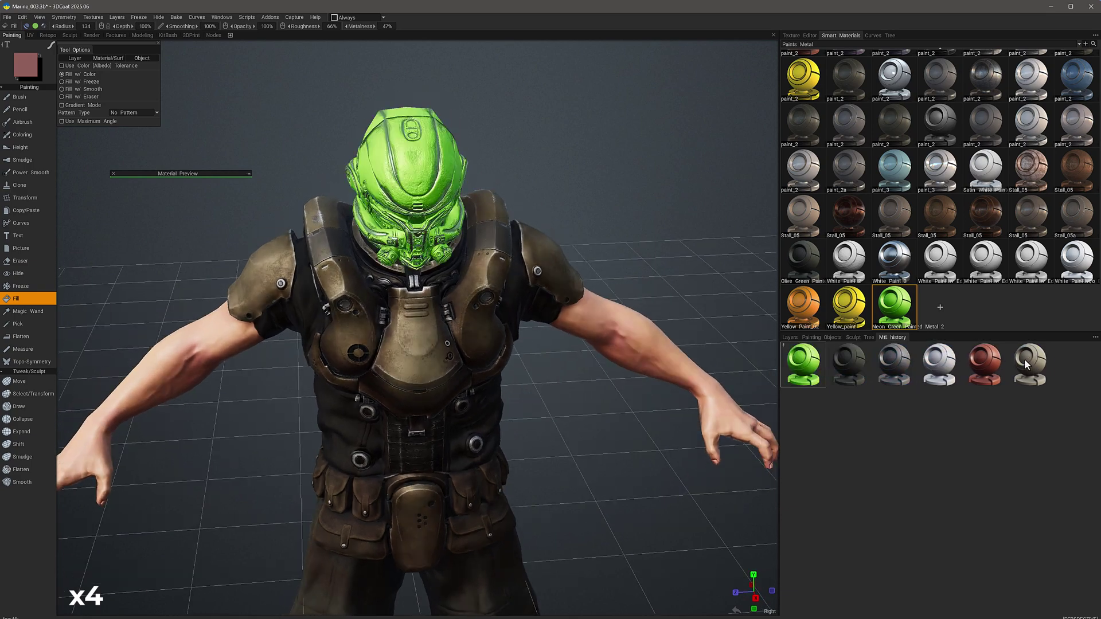
Step: Open the green material's Smart Material Editor and close it with settings unchanged
{"action": "right_click", "coordinate": [806, 365]}
{"action": "left_click", "coordinate": [782, 323]}
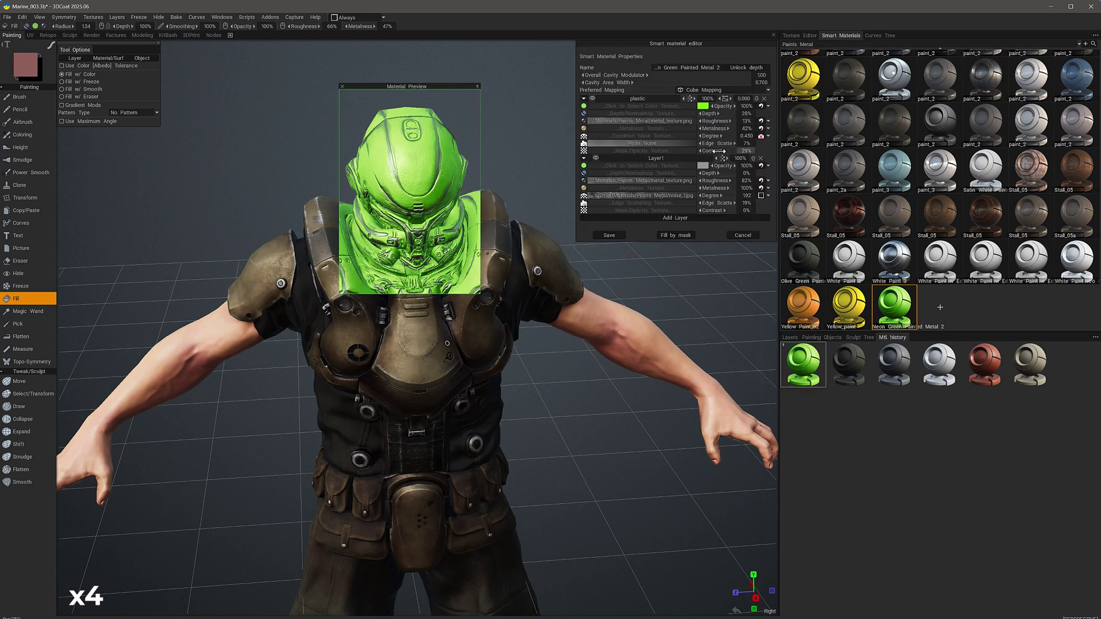
{"action": "left_click", "coordinate": [602, 235]}
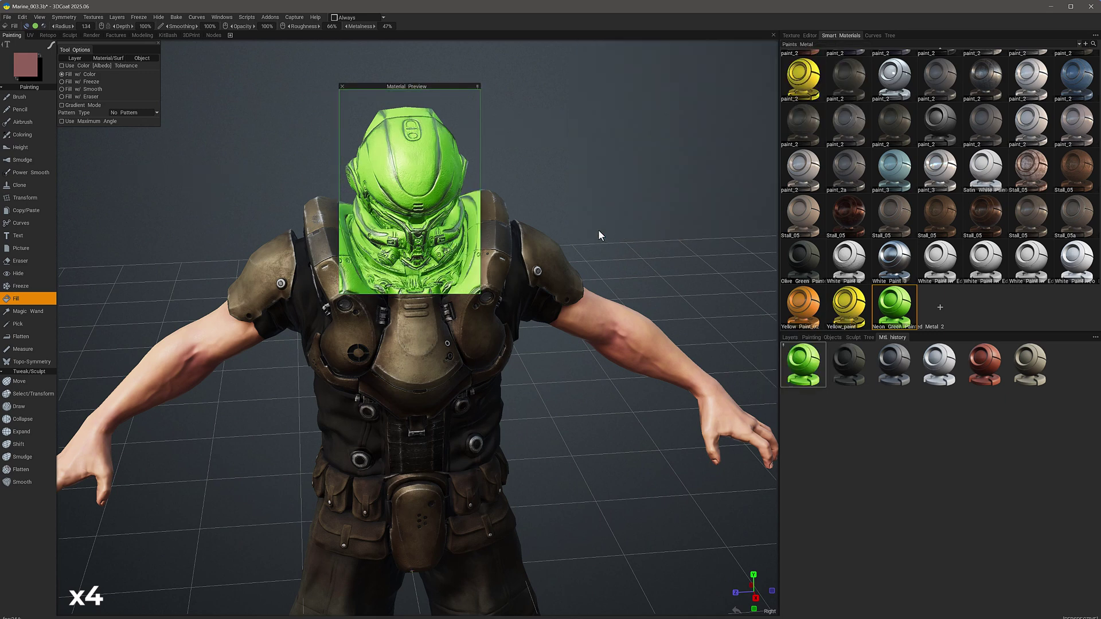
Step: Hide Layer 22, add Layer 23 above it, and pick the Yellow Paint material
{"action": "left_click", "coordinate": [789, 337]}
{"action": "left_click", "coordinate": [786, 398]}
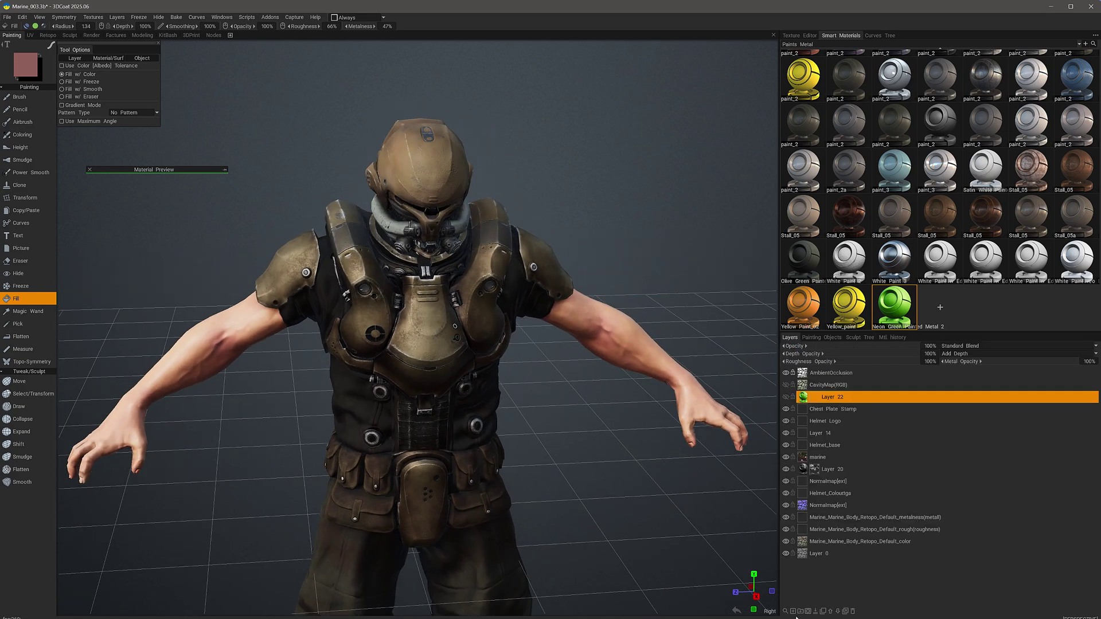
{"action": "left_click", "coordinate": [793, 611]}
{"action": "left_click", "coordinate": [804, 308]}
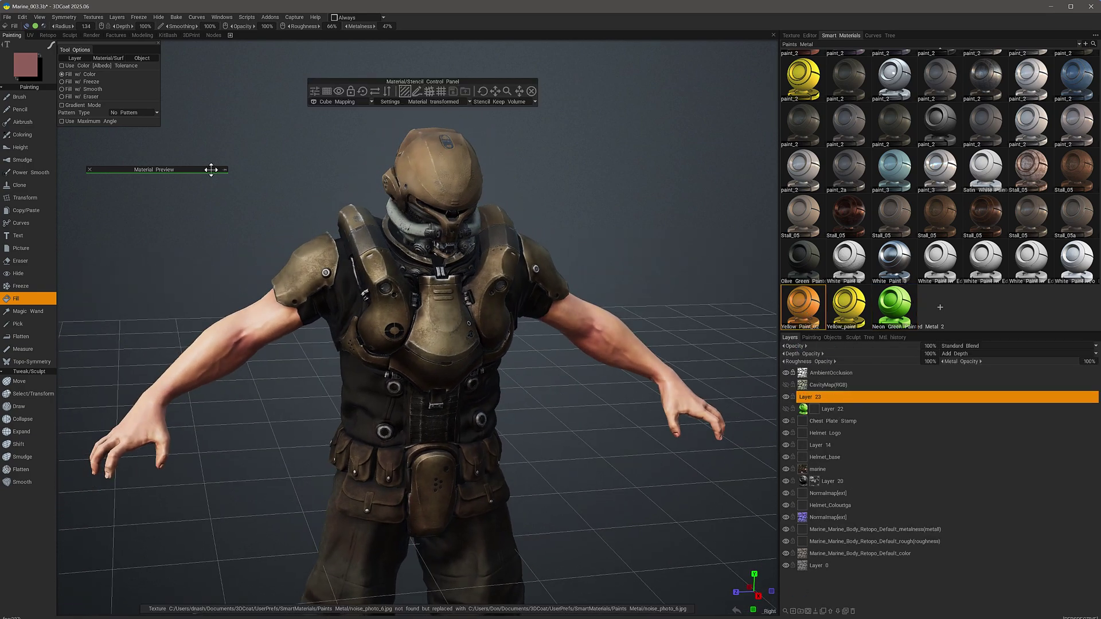